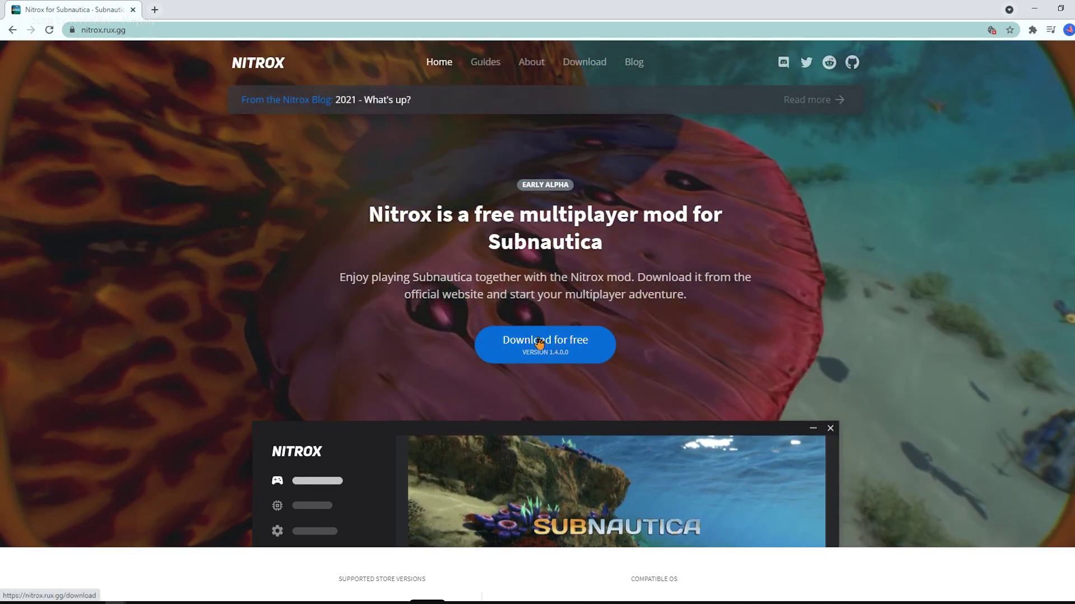
- Download Alpha 1.4.0.0.zip from nitrox.rux.gg in Chrome and open the downloaded archive
{"action": "left_click", "coordinate": [539, 345]}
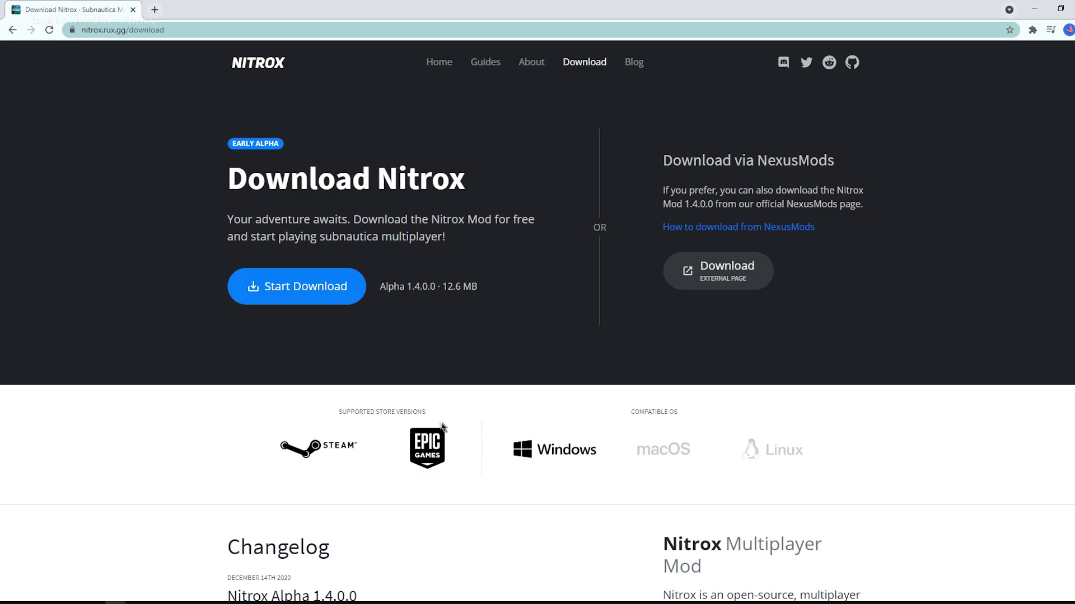
{"action": "left_click", "coordinate": [286, 290]}
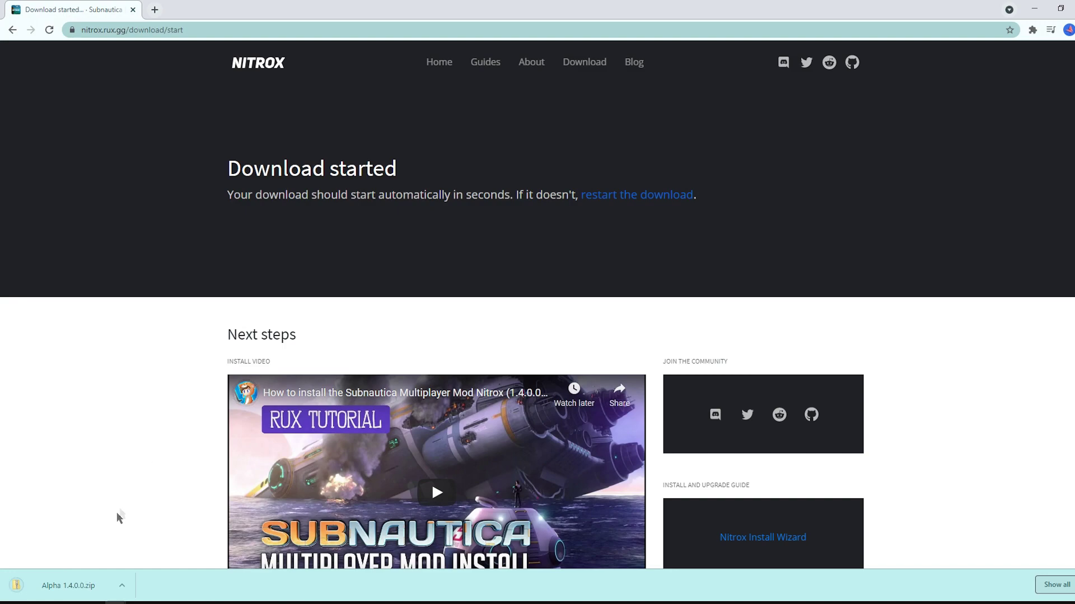
{"action": "left_click", "coordinate": [68, 588]}
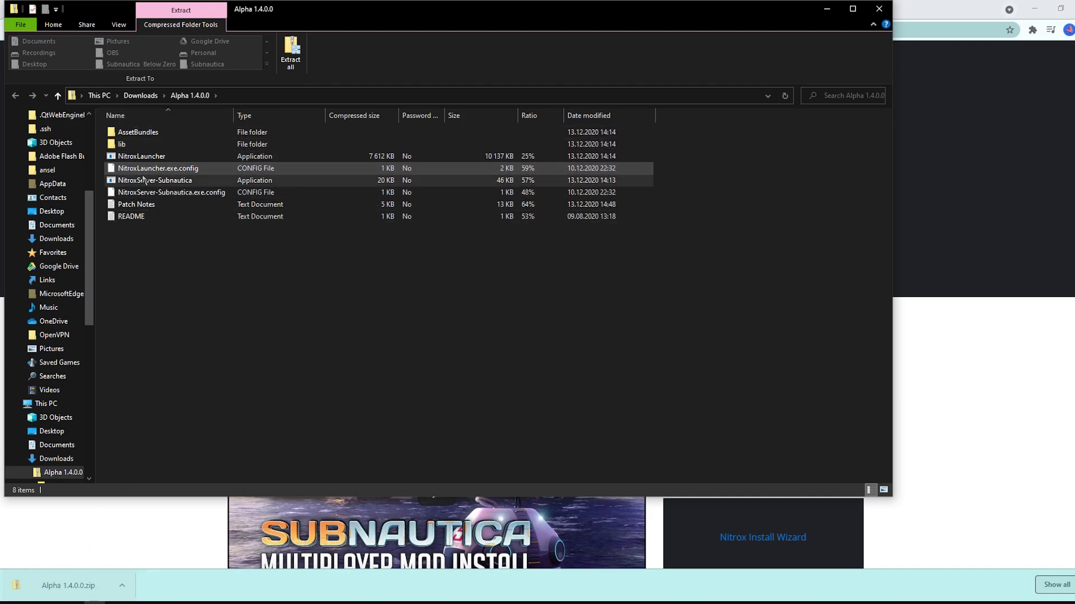
- Select all files in the Nitrox archive and minimize Chrome to reveal the desktop
{"action": "key", "text": "ctrl+a"}
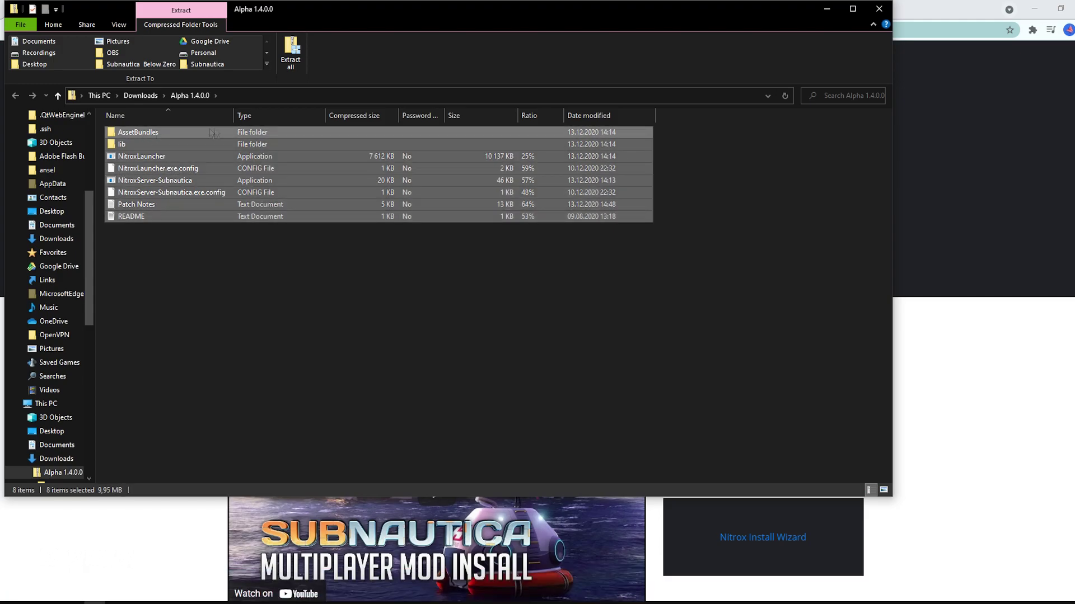
{"action": "left_click", "coordinate": [1029, 15]}
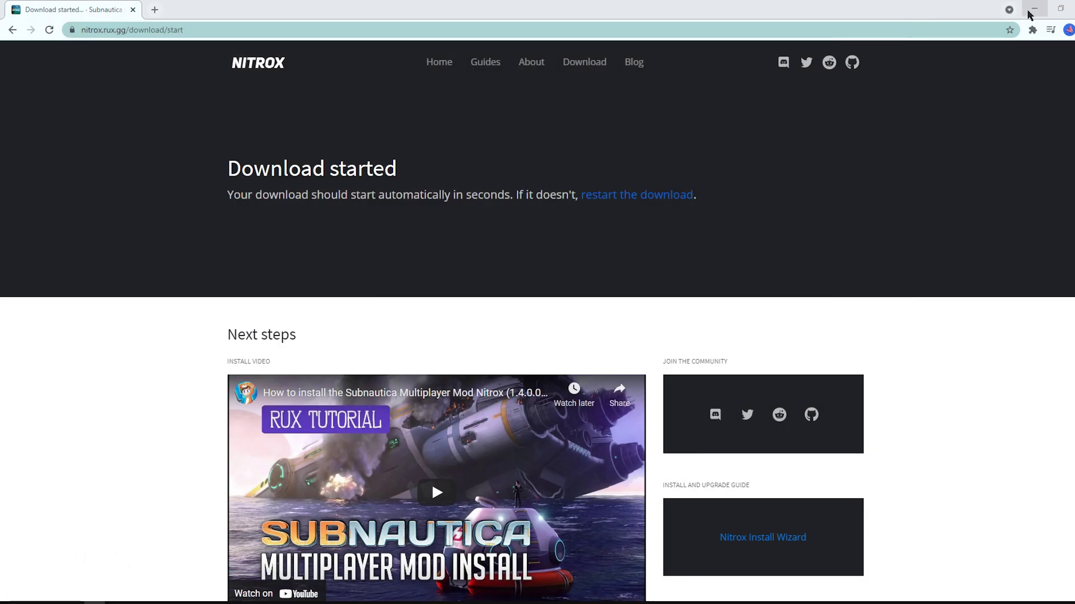
{"action": "left_click", "coordinate": [1034, 10]}
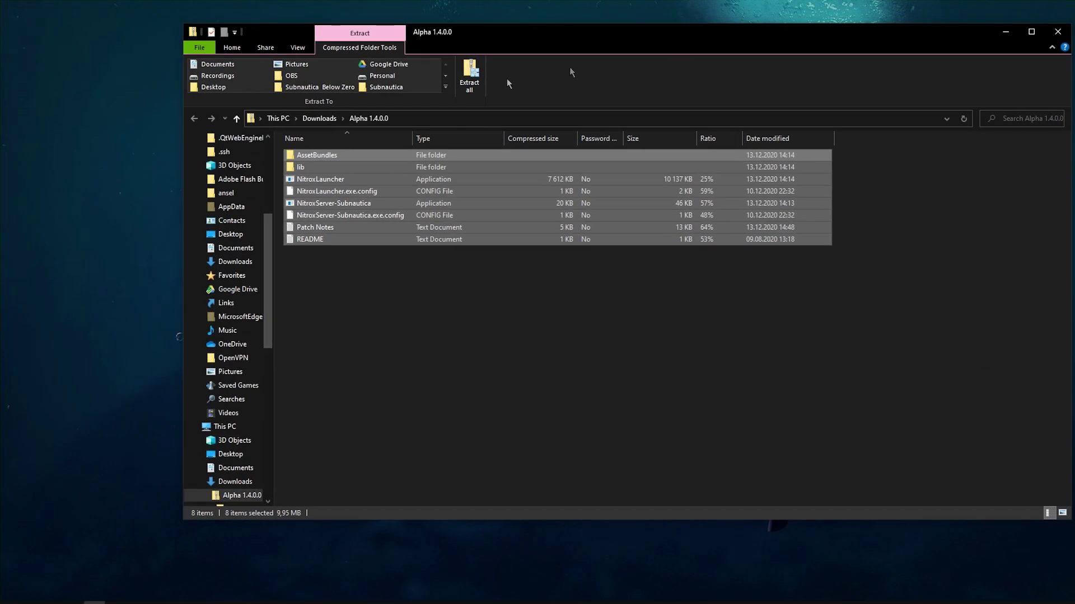
- Create a new desktop folder named nitrox and open it
{"action": "right_click", "coordinate": [74, 88]}
{"action": "mouse_move", "coordinate": [214, 216]}
{"action": "left_click", "coordinate": [246, 211]}
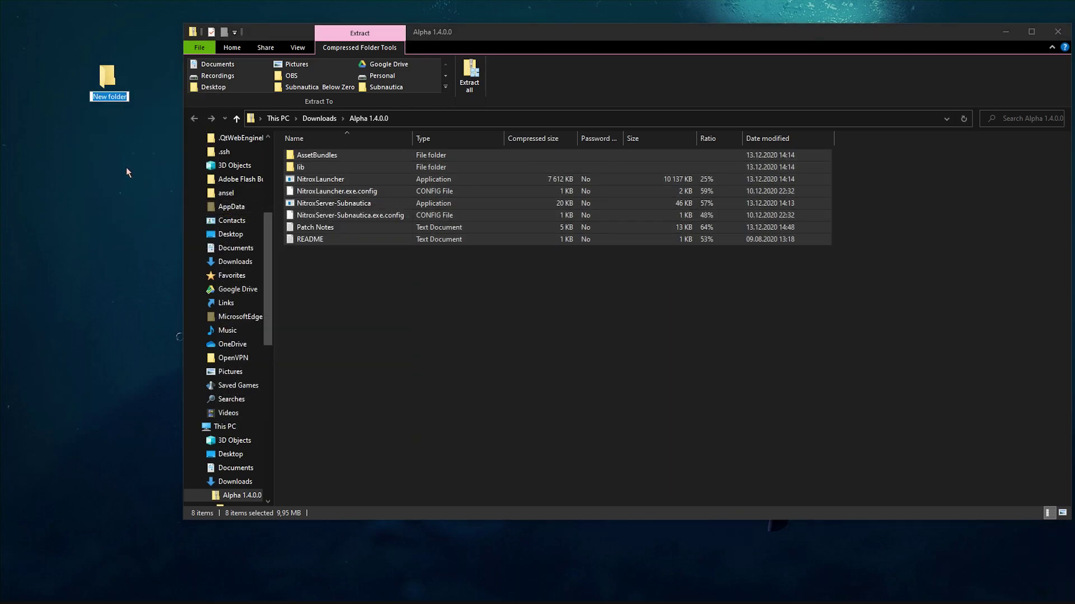
{"action": "type", "text": "nitrox"}
{"action": "key", "text": "Return"}
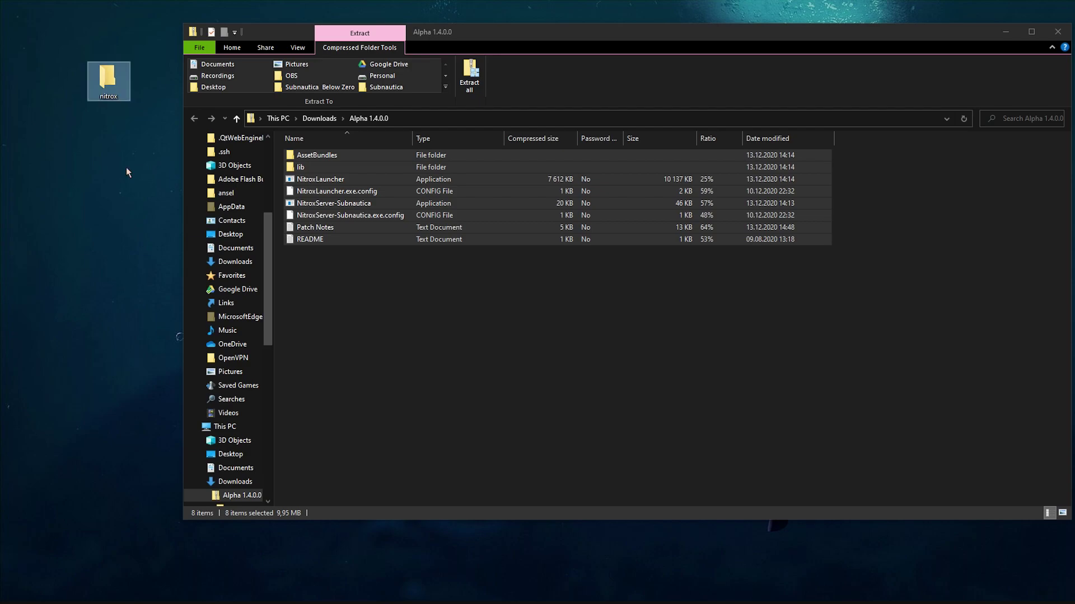
{"action": "key", "text": "Return"}
- Place the archive and nitrox windows side by side and copy all eight files into nitrox
{"action": "left_click_drag", "start_coordinate": [442, 55], "coordinate": [341, 170]}
{"action": "left_click_drag", "start_coordinate": [506, 32], "coordinate": [575, 16]}
{"action": "left_click_drag", "start_coordinate": [411, 184], "coordinate": [224, 274]}
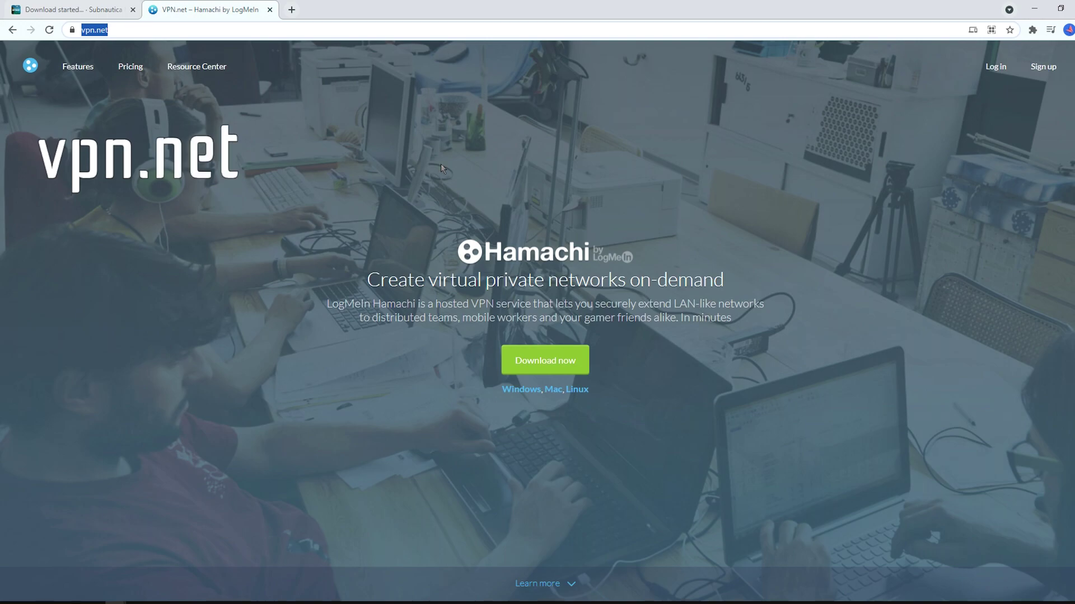
- Download the Hamachi installer from vpn.net and run hamachi.msi
{"action": "left_click", "coordinate": [442, 164]}
{"action": "left_click", "coordinate": [569, 365]}
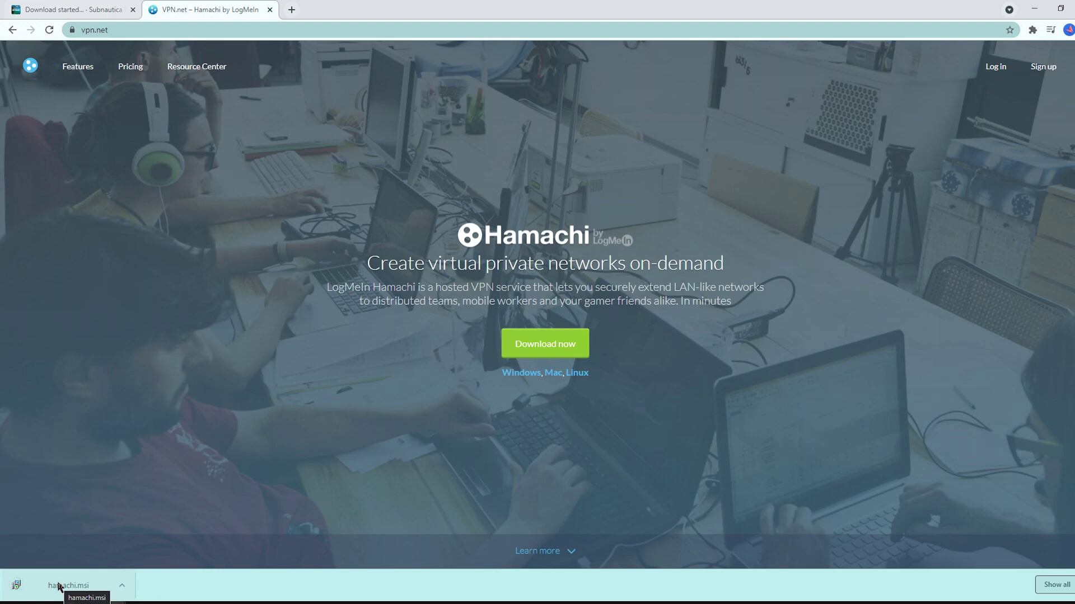
{"action": "left_click", "coordinate": [59, 585]}
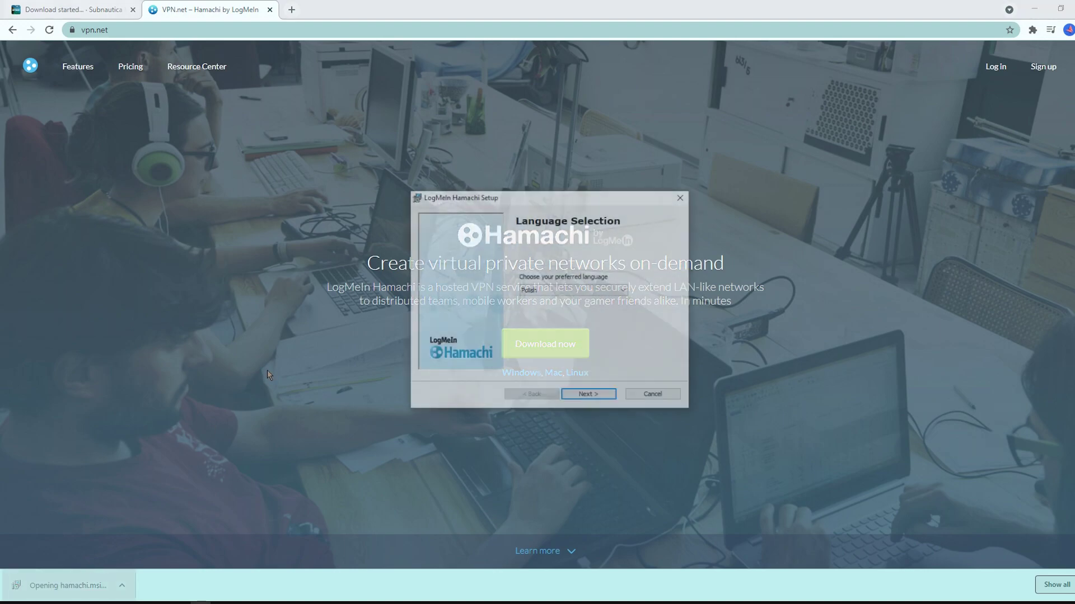
- Install Hamachi in English with the license accepted and LastPass unticked, then finish setup
{"action": "left_click", "coordinate": [580, 287]}
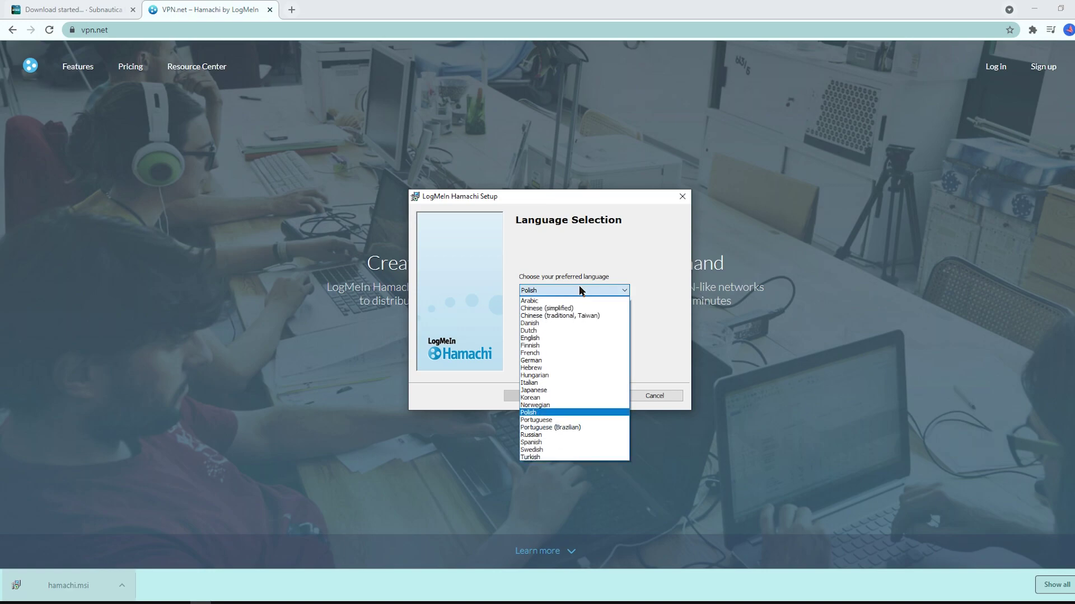
{"action": "left_click", "coordinate": [568, 401]}
{"action": "key", "text": "e"}
{"action": "left_click", "coordinate": [597, 399]}
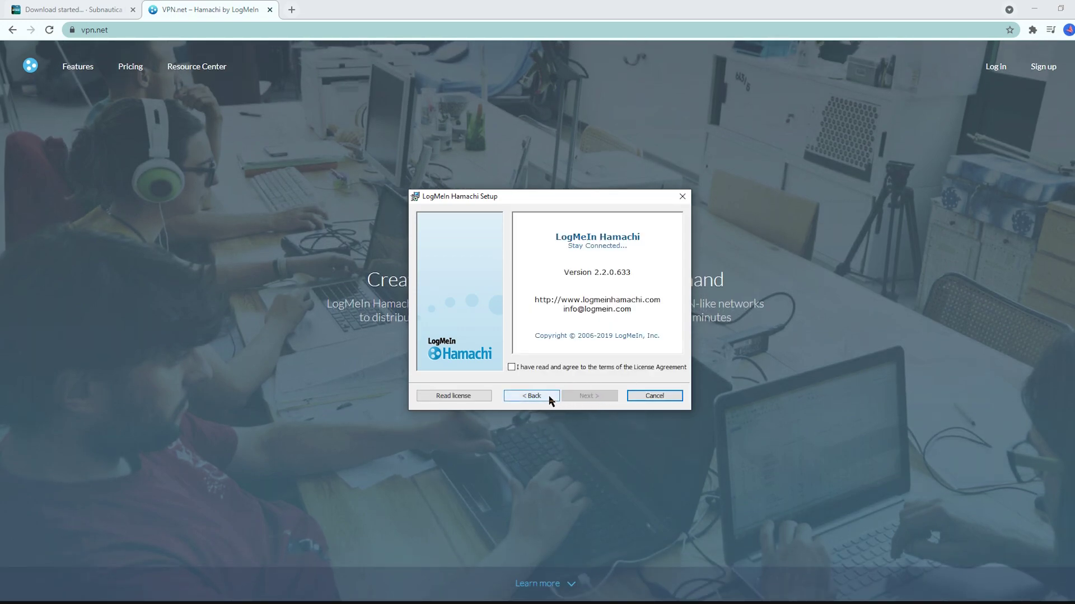
{"action": "left_click", "coordinate": [511, 367]}
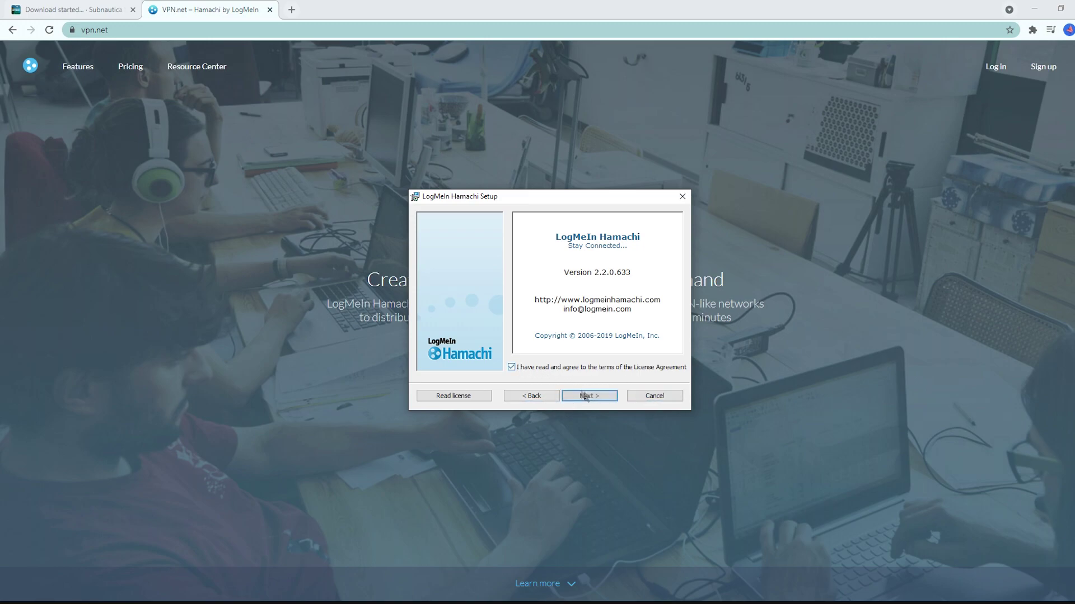
{"action": "left_click", "coordinate": [597, 399]}
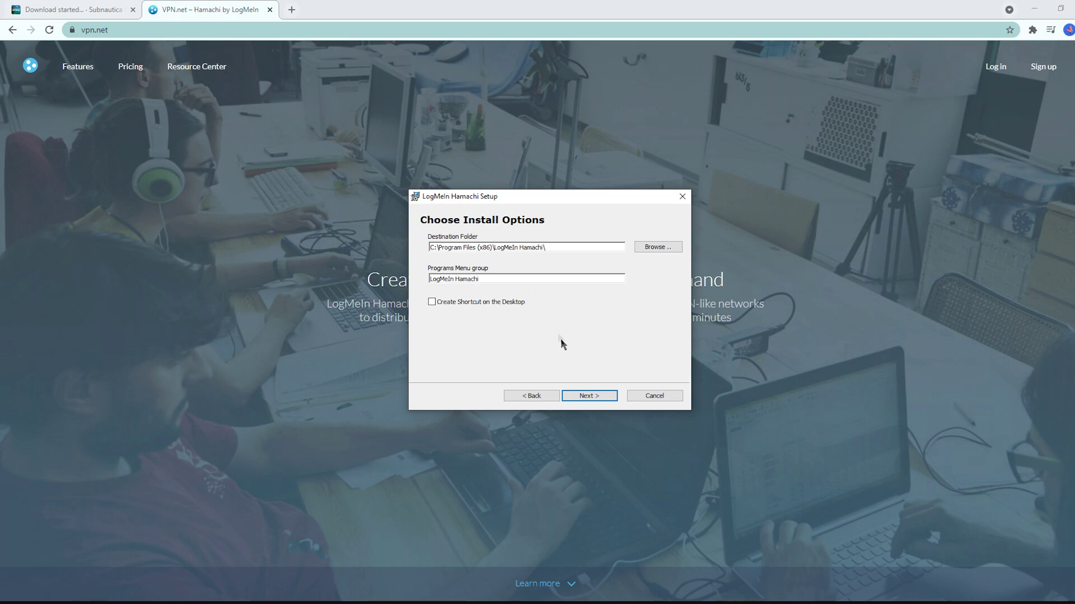
{"action": "left_click", "coordinate": [585, 398]}
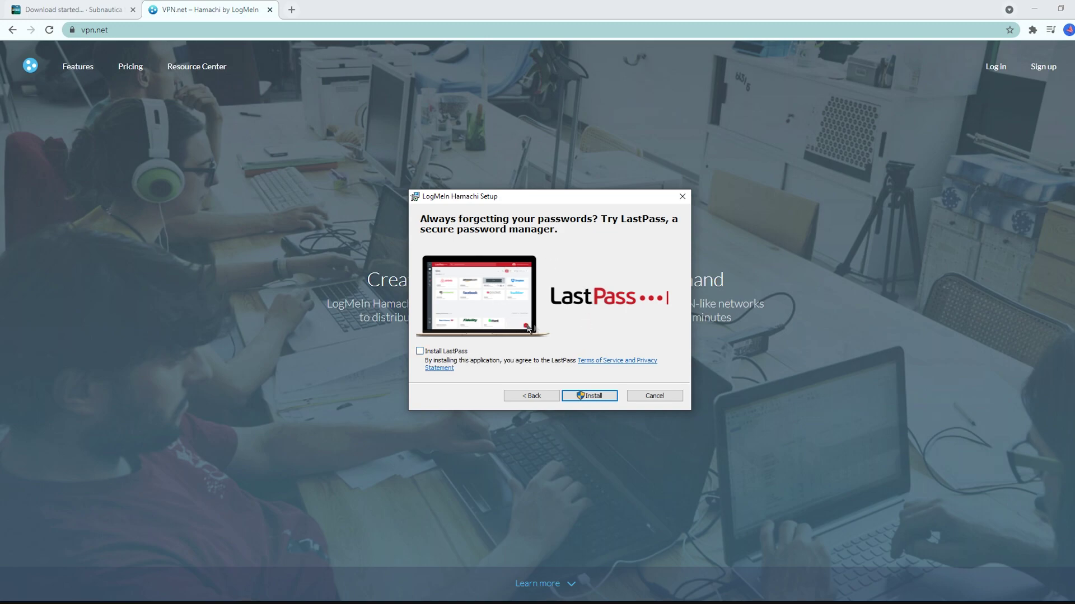
{"action": "left_click", "coordinate": [587, 398]}
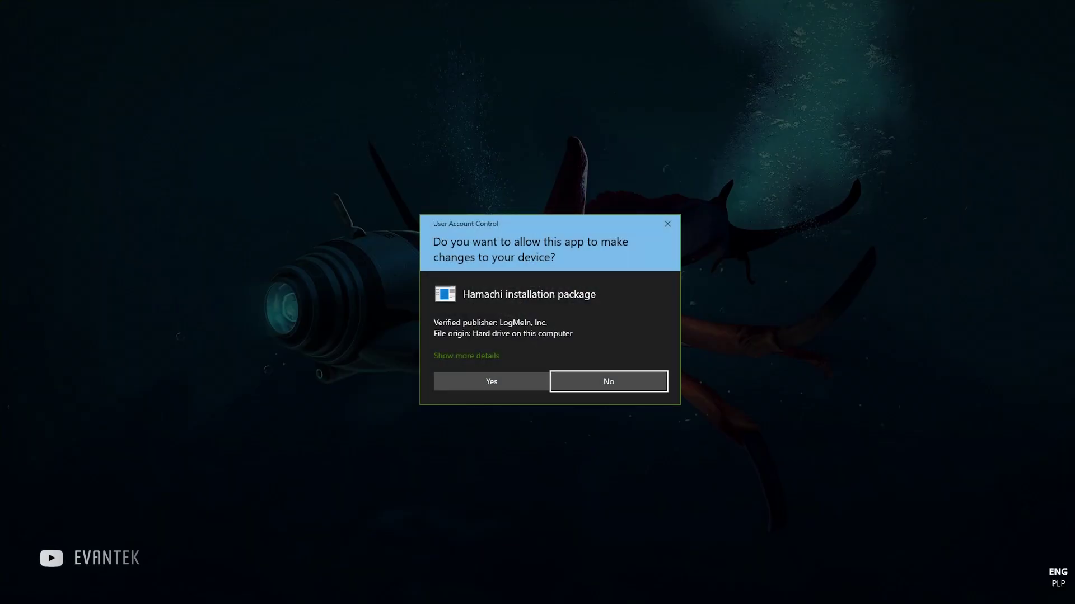
{"action": "left_click", "coordinate": [498, 381]}
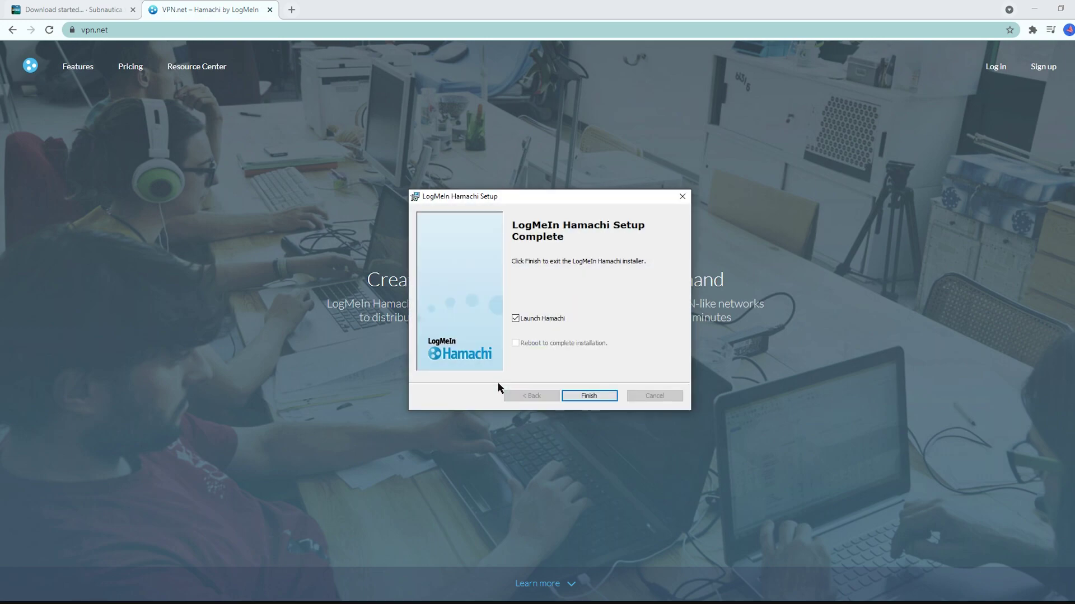
{"action": "left_click", "coordinate": [585, 396]}
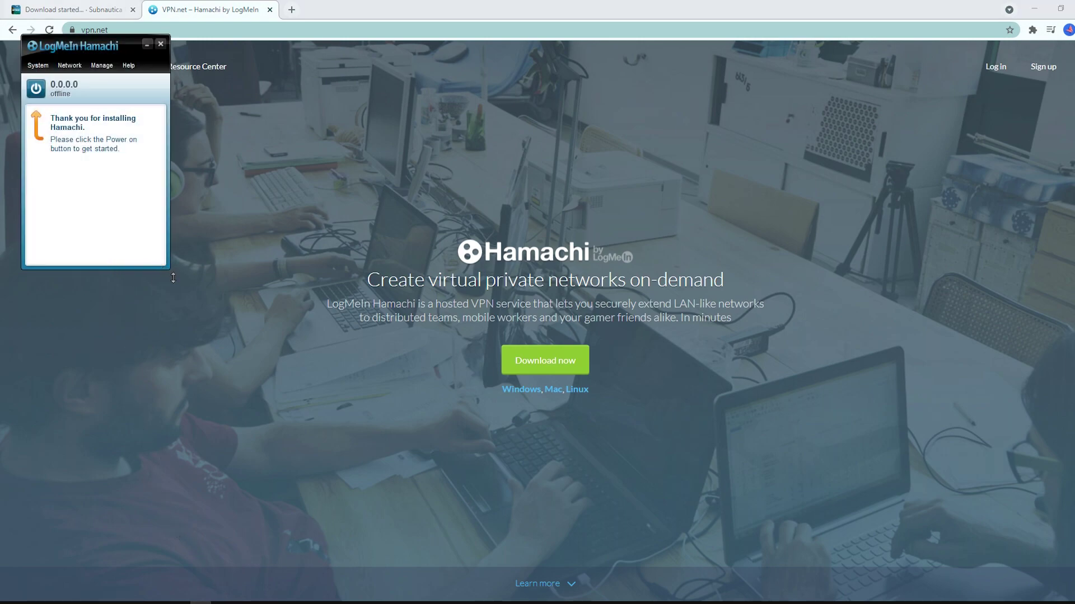
- Enlarge the Hamachi window, power it on, and switch the Login window to Sign up
{"action": "left_click_drag", "start_coordinate": [179, 277], "coordinate": [280, 425]}
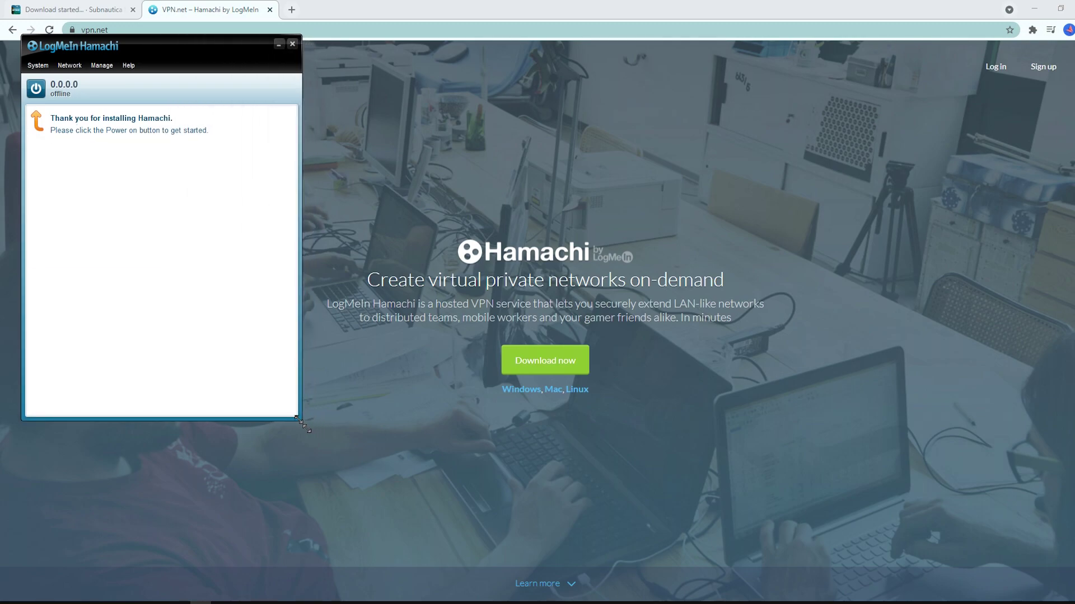
{"action": "left_click", "coordinate": [42, 91]}
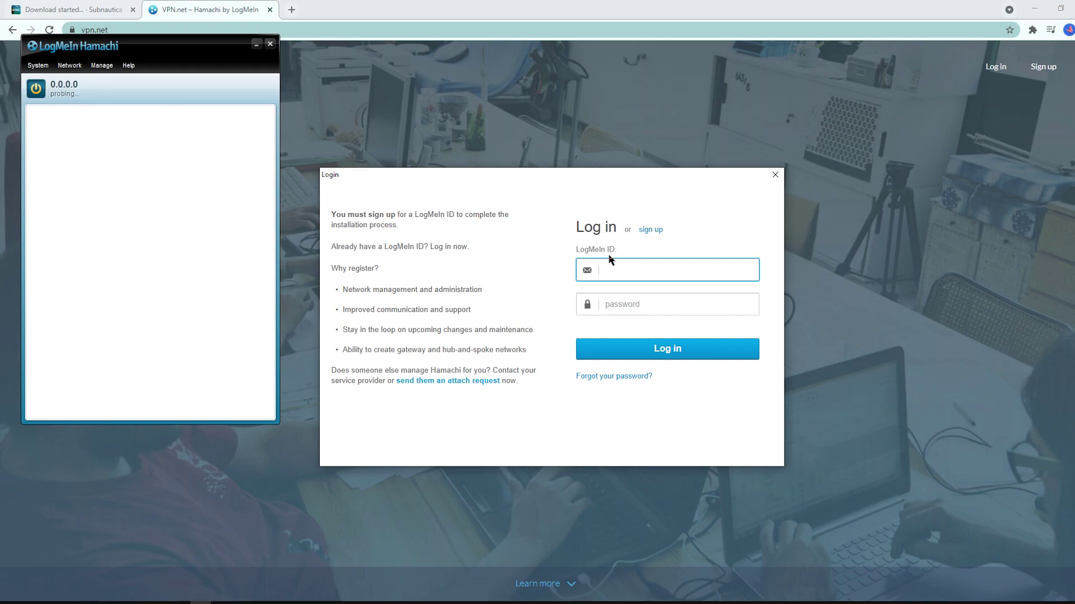
{"action": "left_click", "coordinate": [657, 230]}
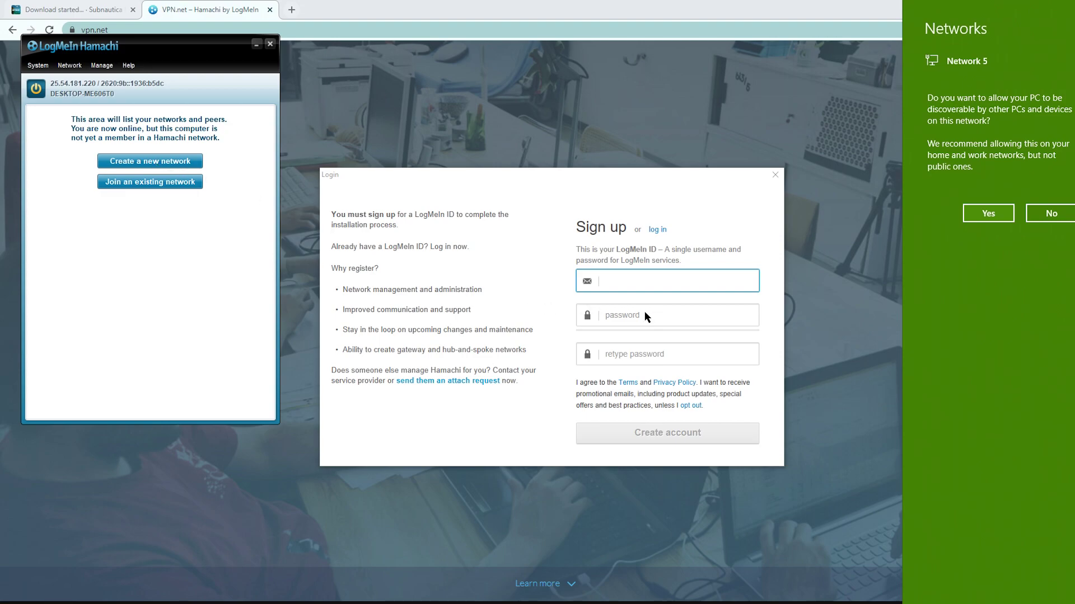
- Dismiss the Windows network discoverability prompt and start creating a new Hamachi network
{"action": "left_click", "coordinate": [619, 284]}
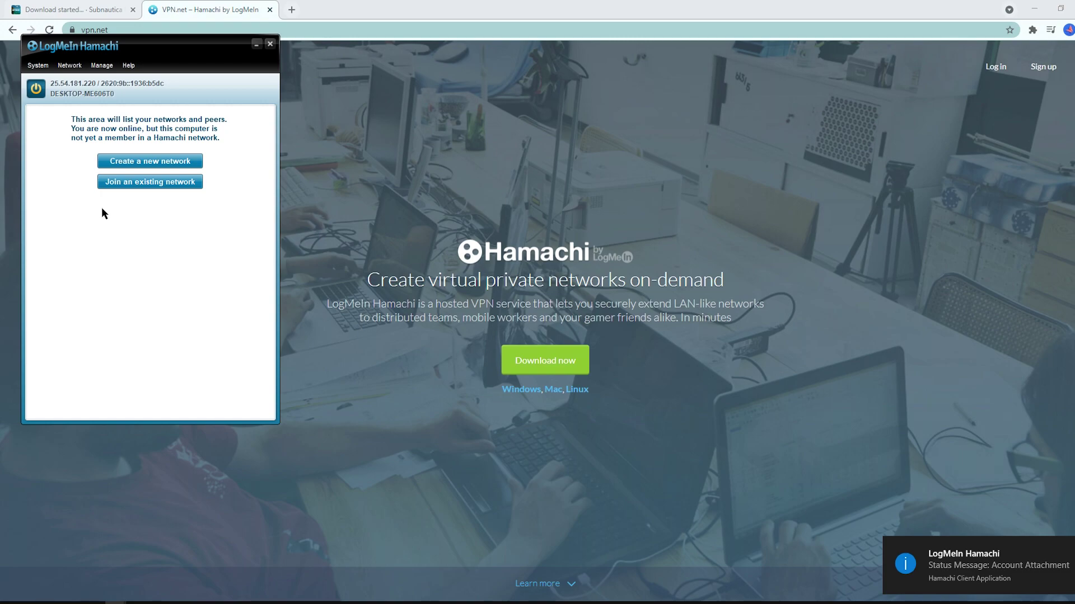
{"action": "left_click", "coordinate": [145, 162]}
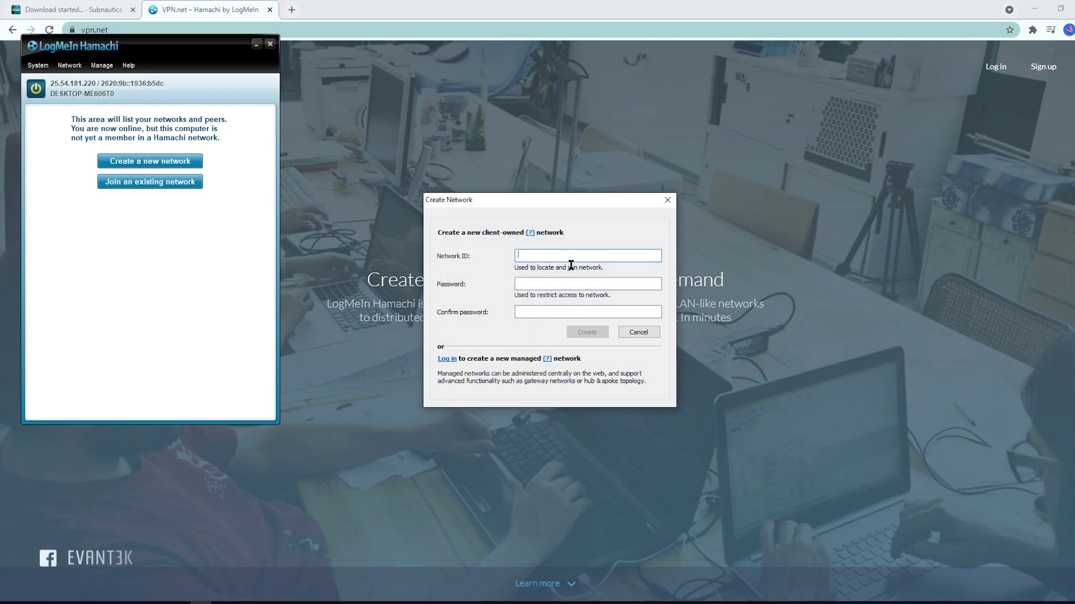
- Try creating a network with ID Subnautica and the network password entered twice
{"action": "type", "text": "Subnautica"}
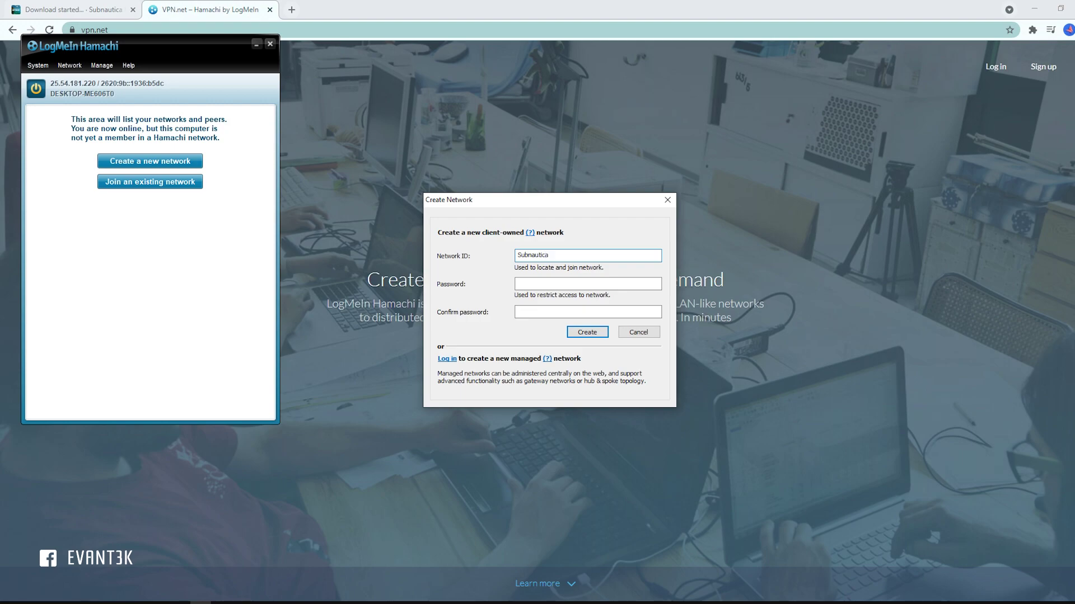
{"action": "left_click", "coordinate": [580, 289]}
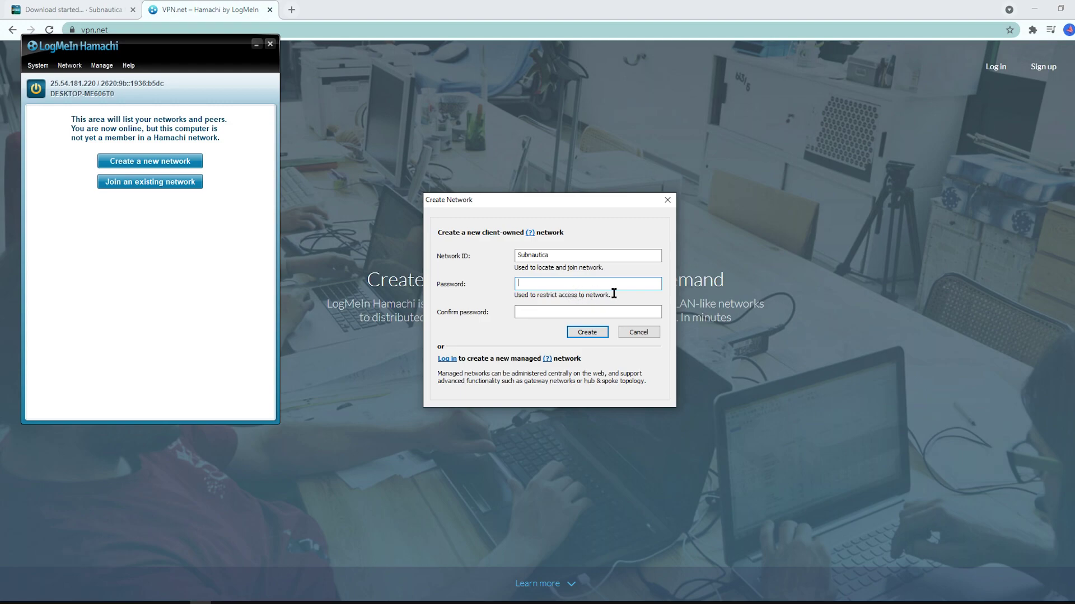
{"action": "type", "text": "1"}
{"action": "left_click", "coordinate": [593, 315]}
{"action": "type", "text": "1"}
{"action": "left_click", "coordinate": [585, 335]}
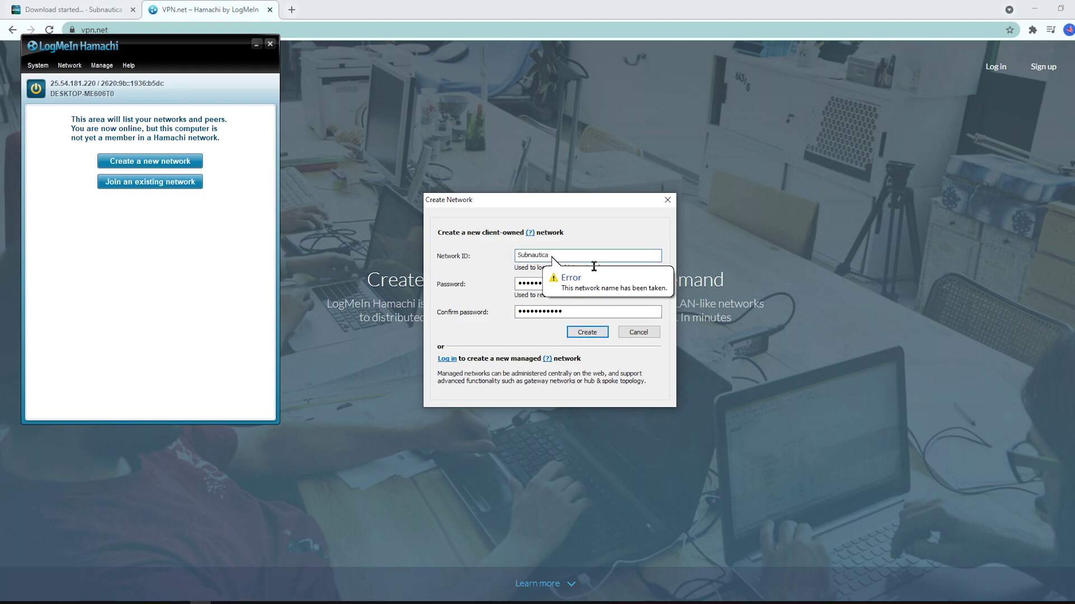
- Change the taken network ID to Evantek and create the network
{"action": "key", "text": "BackSpace"}
{"action": "key", "text": "BackSpace"}
{"action": "key", "text": "BackSpace"}
{"action": "key", "text": "BackSpace"}
{"action": "type", "text": "Evantek"}
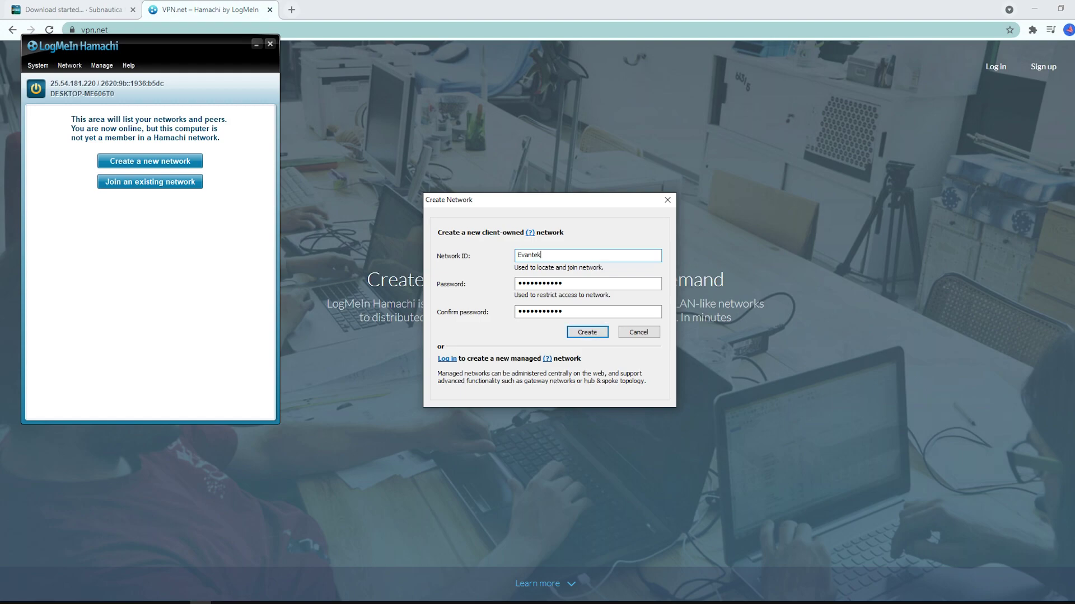
{"action": "left_click", "coordinate": [585, 332]}
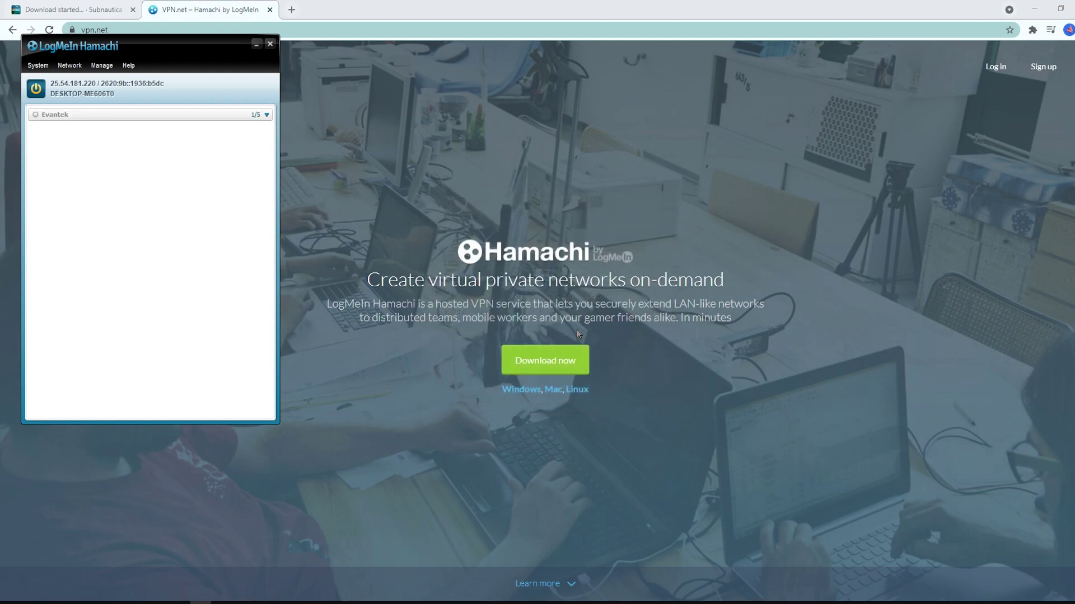
- Select the Evantek network and show its info tooltip with ID, mesh type, owner and status
{"action": "left_click", "coordinate": [210, 116]}
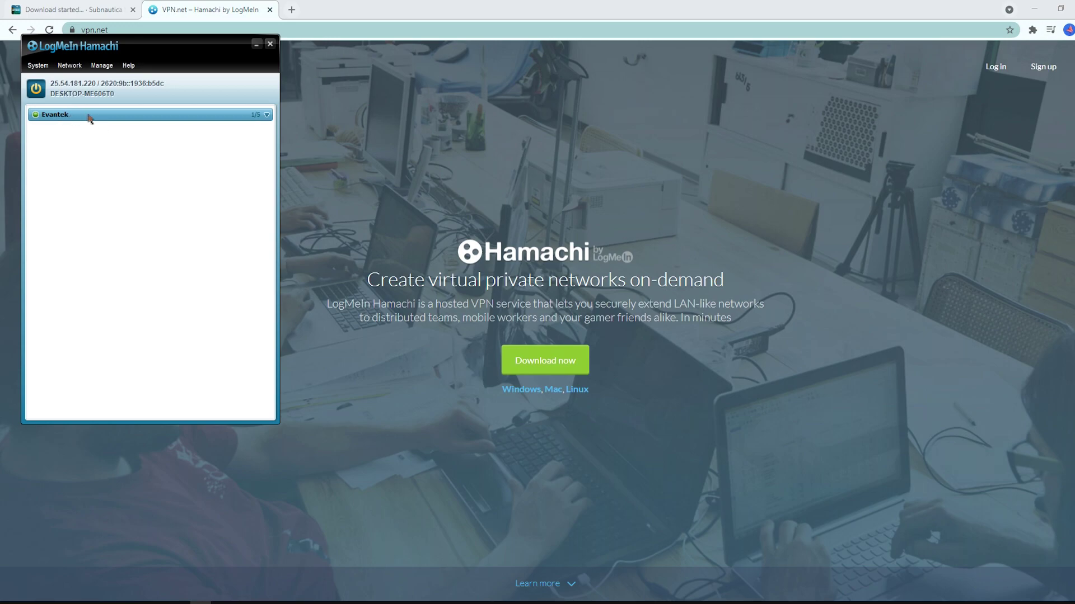
{"action": "mouse_move", "coordinate": [93, 117]}
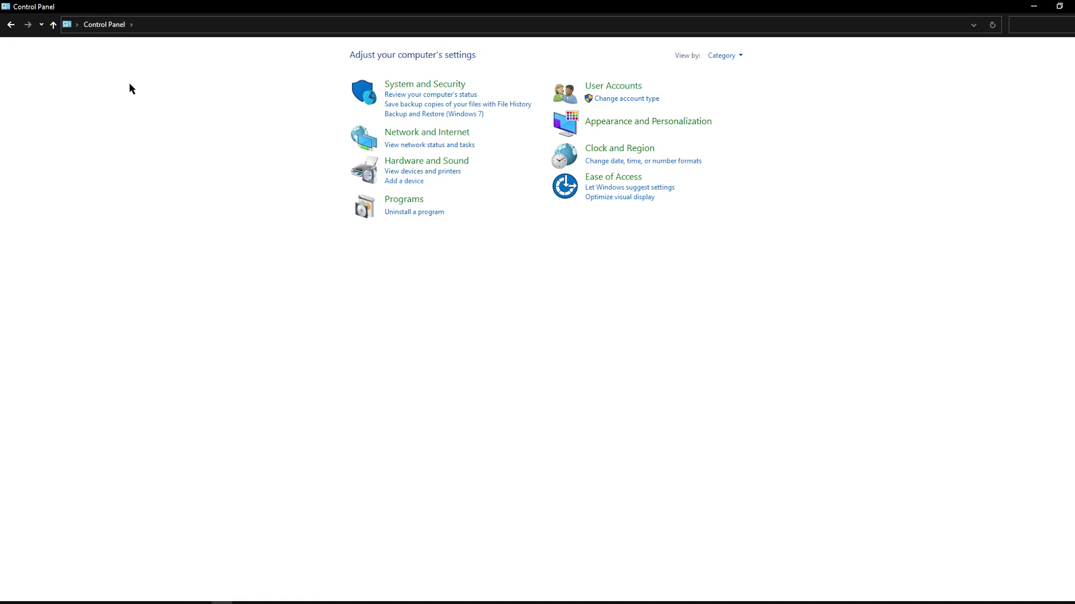
- Open the Windows Defender Firewall status and expand private and guest/public sections, both showing Off
{"action": "left_click", "coordinate": [432, 90]}
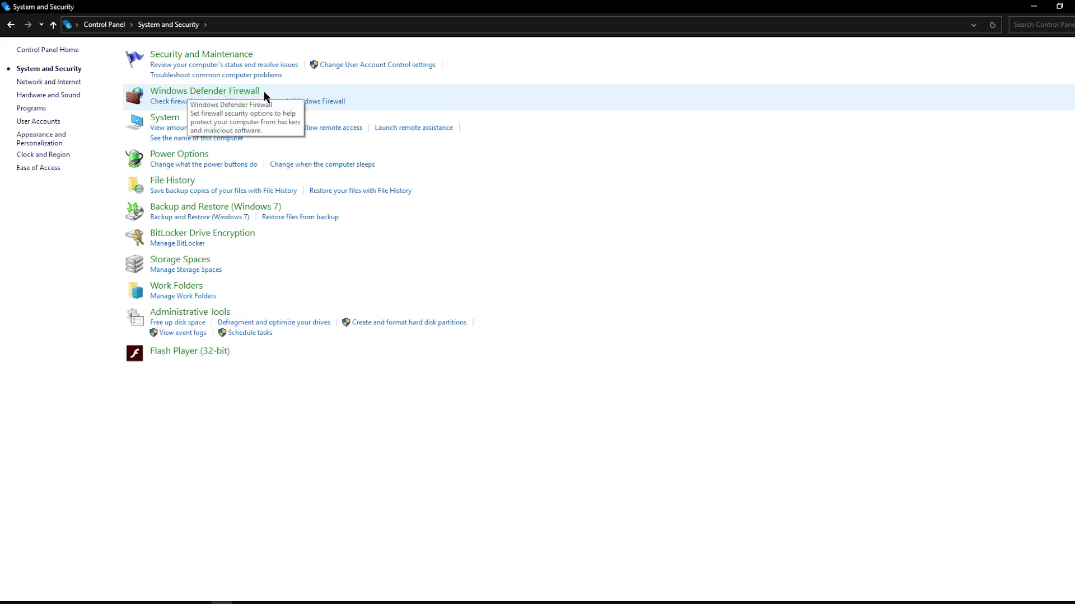
{"action": "left_click", "coordinate": [178, 103]}
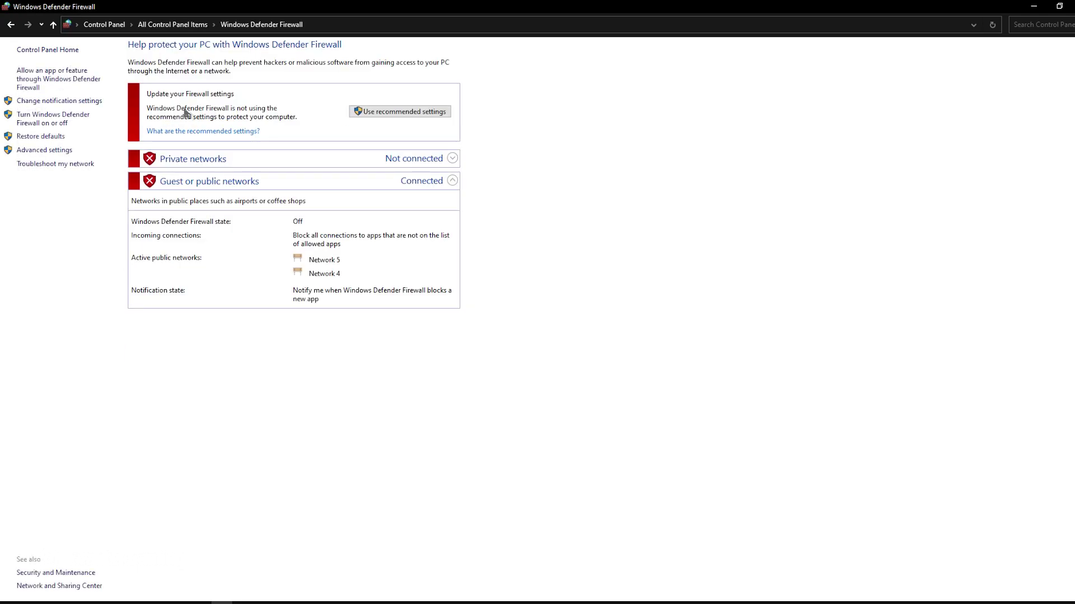
{"action": "left_click", "coordinate": [452, 159]}
{"action": "left_click", "coordinate": [452, 282]}
{"action": "left_click", "coordinate": [453, 280]}
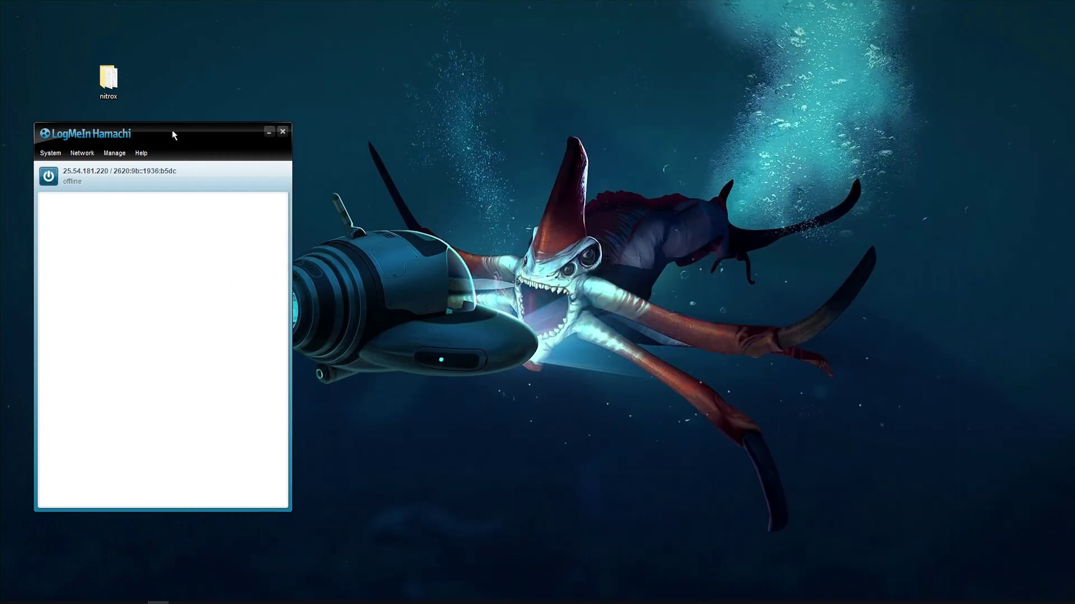
- Power Hamachi back on to go online at 25.54.181.220 with Evantek listed
{"action": "left_click_drag", "start_coordinate": [172, 132], "coordinate": [153, 127]}
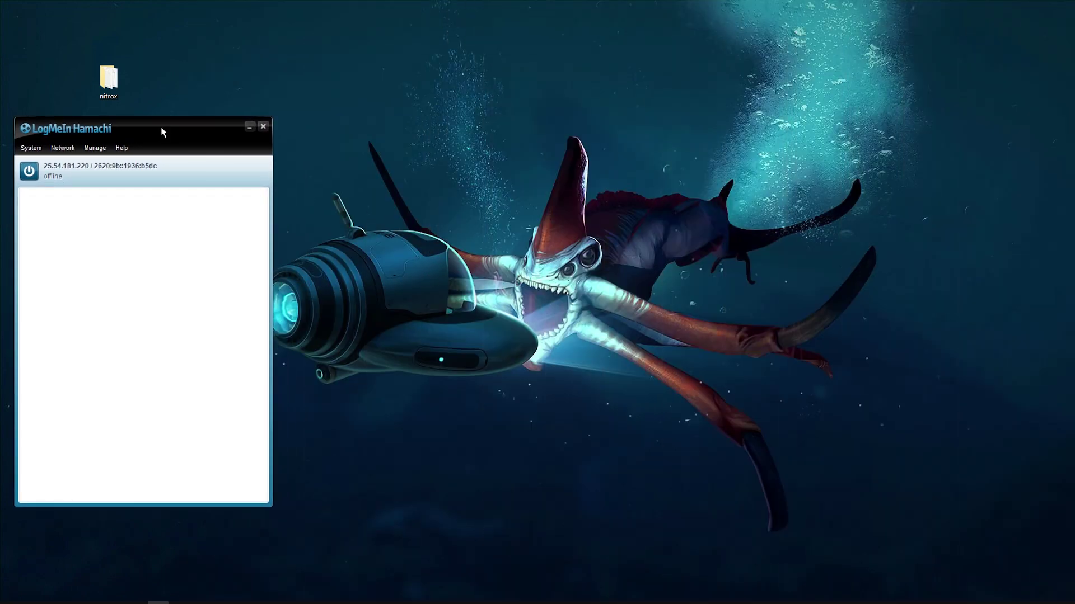
{"action": "left_click", "coordinate": [31, 174]}
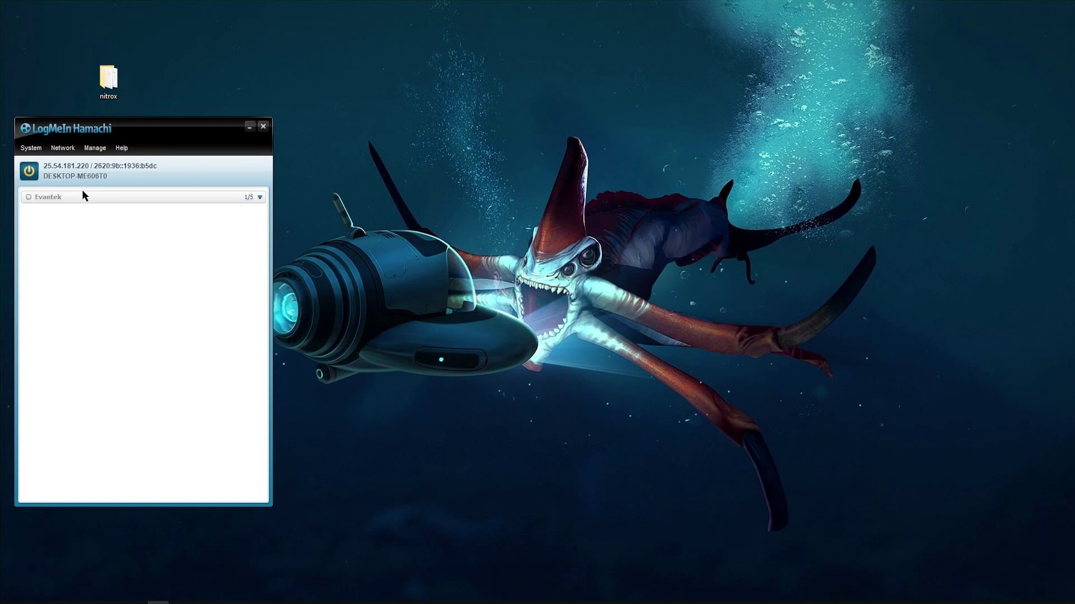
{"action": "mouse_move", "coordinate": [61, 200]}
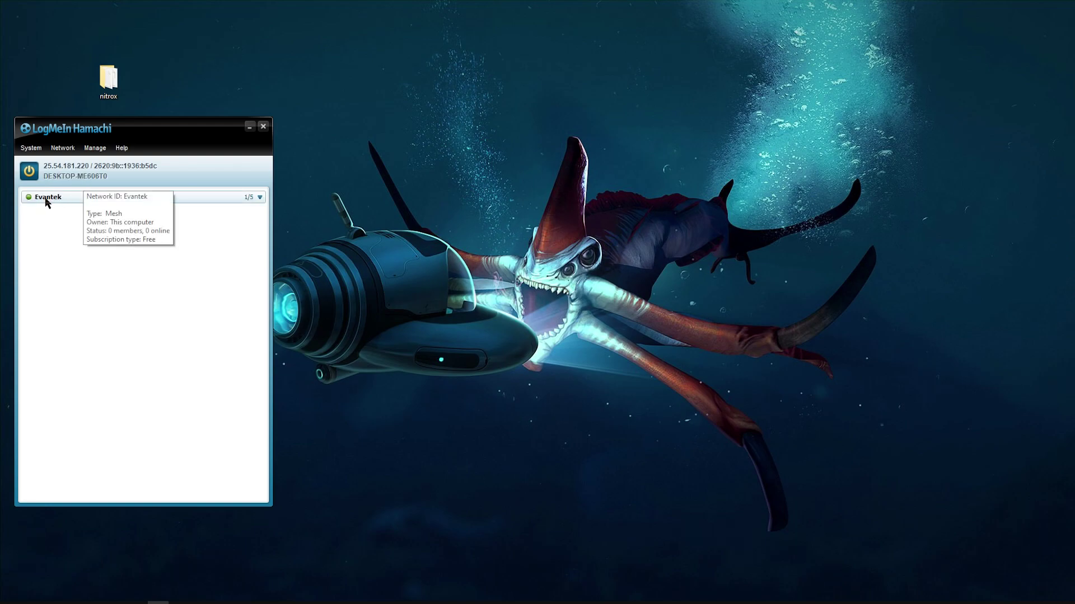
- Launch NitroxLauncher from the nitrox folder and check its Subnautica install path in Settings
{"action": "double_click", "coordinate": [109, 81]}
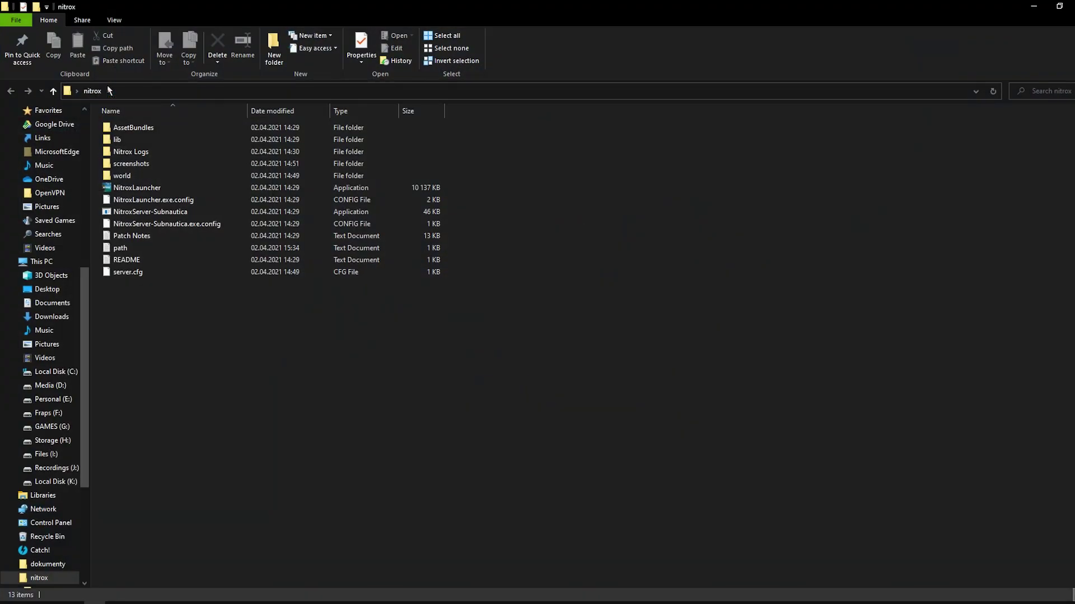
{"action": "double_click", "coordinate": [136, 188]}
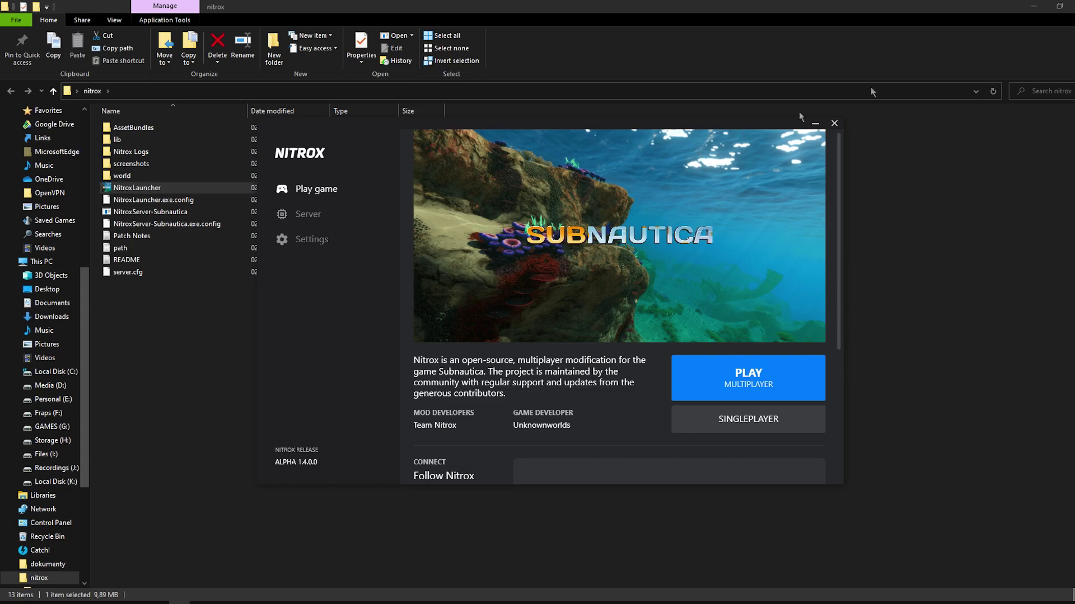
{"action": "left_click", "coordinate": [1066, 6]}
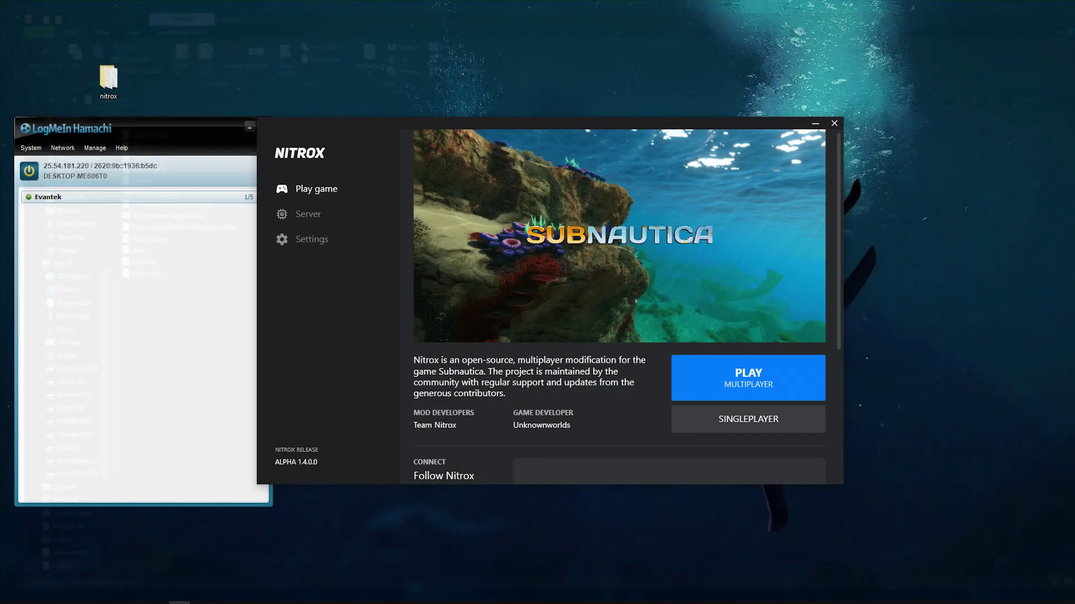
{"action": "left_click_drag", "start_coordinate": [581, 122], "coordinate": [619, 76]}
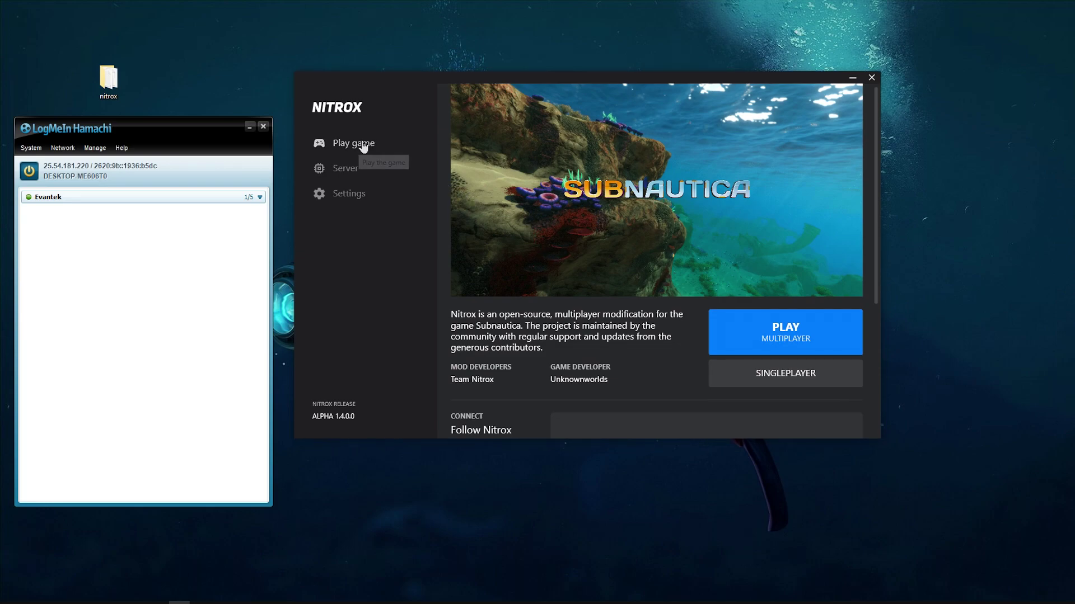
{"action": "left_click", "coordinate": [344, 197]}
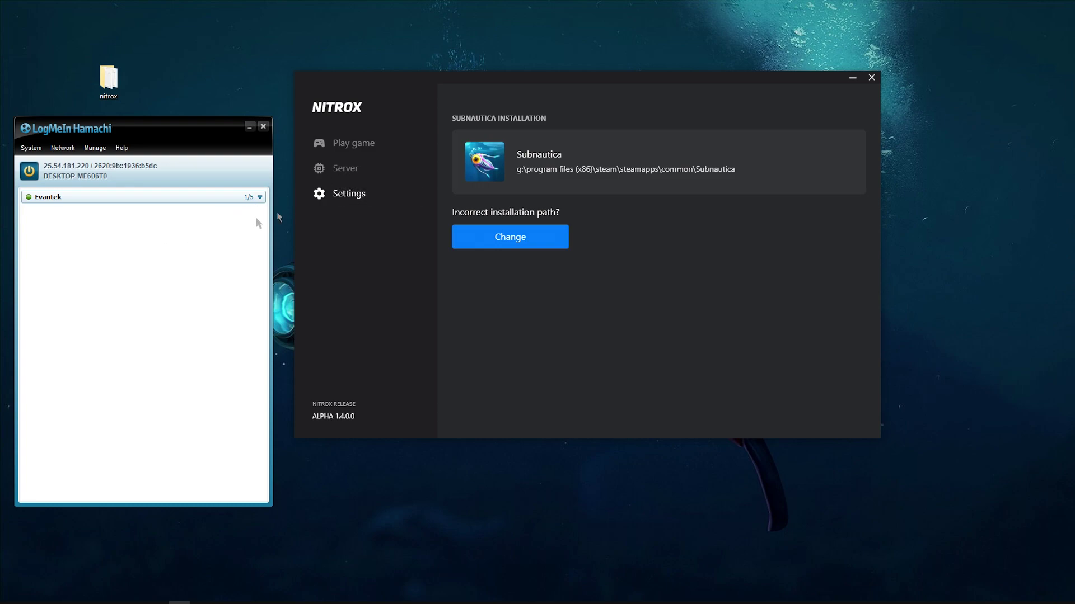
- Start the Nitrox server and review its log: game files path, port 11000 UDP, admin password
{"action": "left_click", "coordinate": [352, 172]}
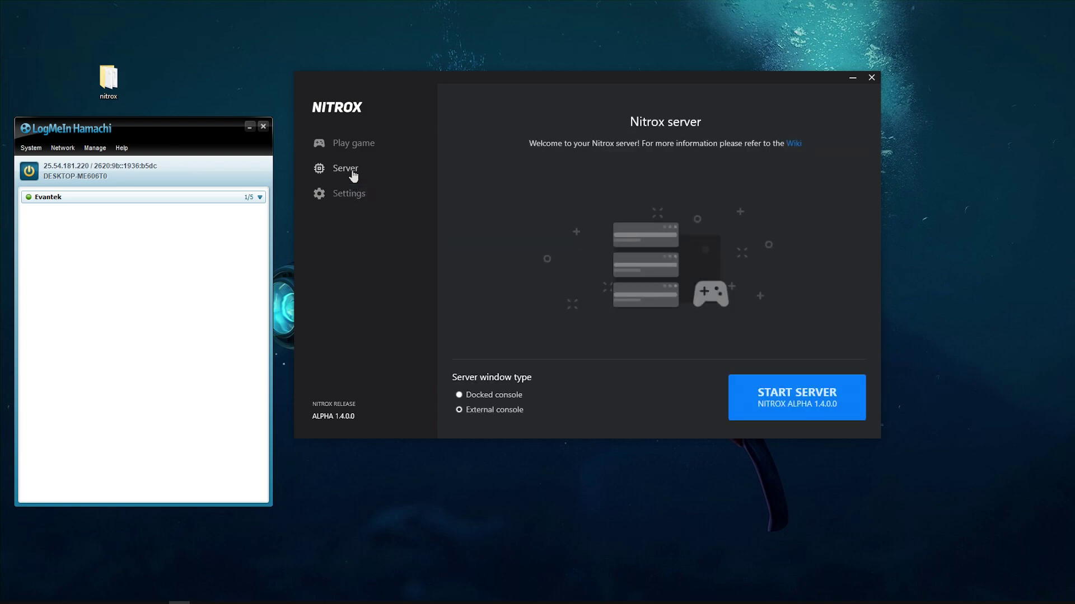
{"action": "left_click", "coordinate": [797, 397]}
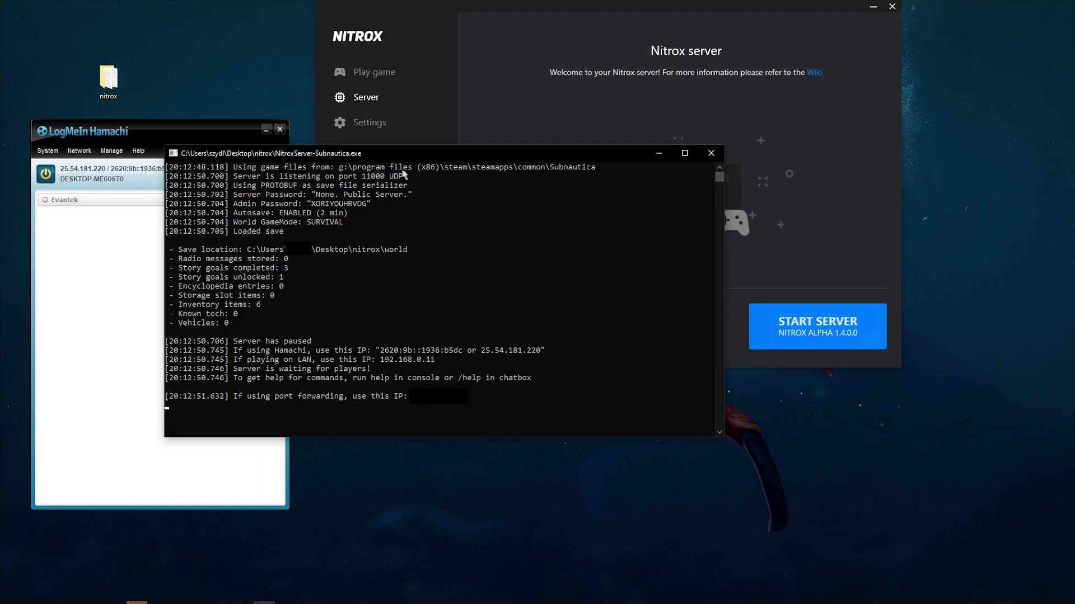
{"action": "left_click_drag", "start_coordinate": [341, 169], "coordinate": [593, 174]}
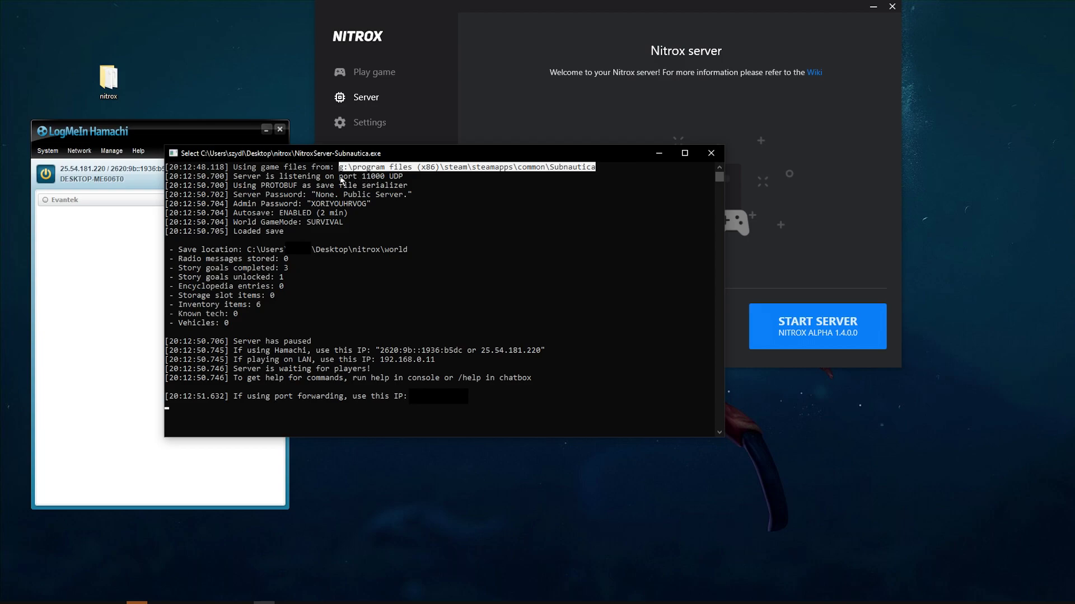
{"action": "left_click_drag", "start_coordinate": [341, 178], "coordinate": [403, 180]}
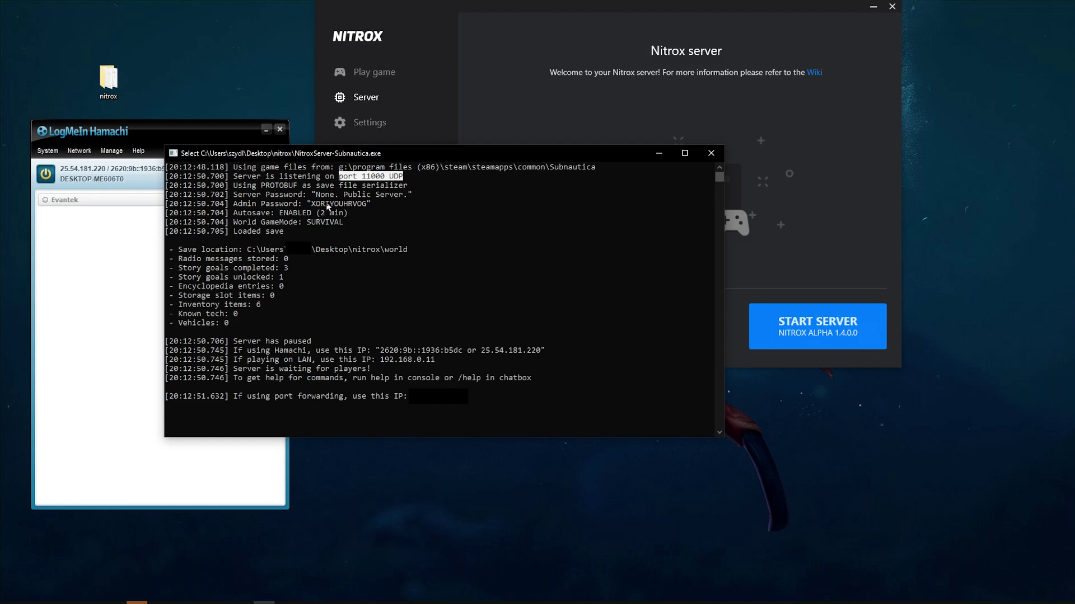
{"action": "double_click", "coordinate": [329, 205]}
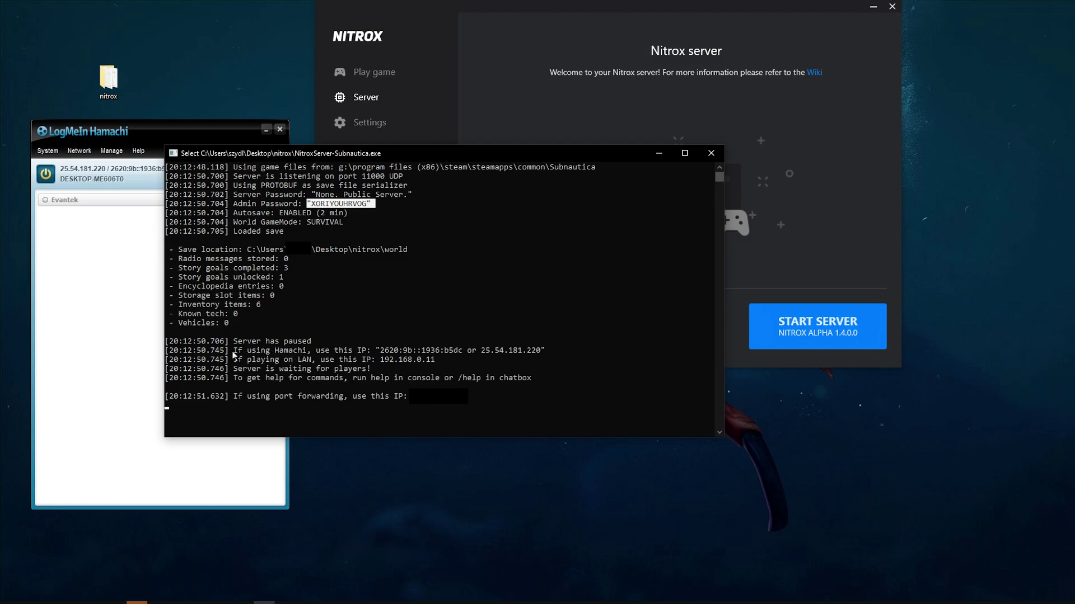
- Copy the Hamachi IP 25.54.181.220 from the server console's Hamachi connection line
{"action": "left_click_drag", "start_coordinate": [234, 351], "coordinate": [308, 353]}
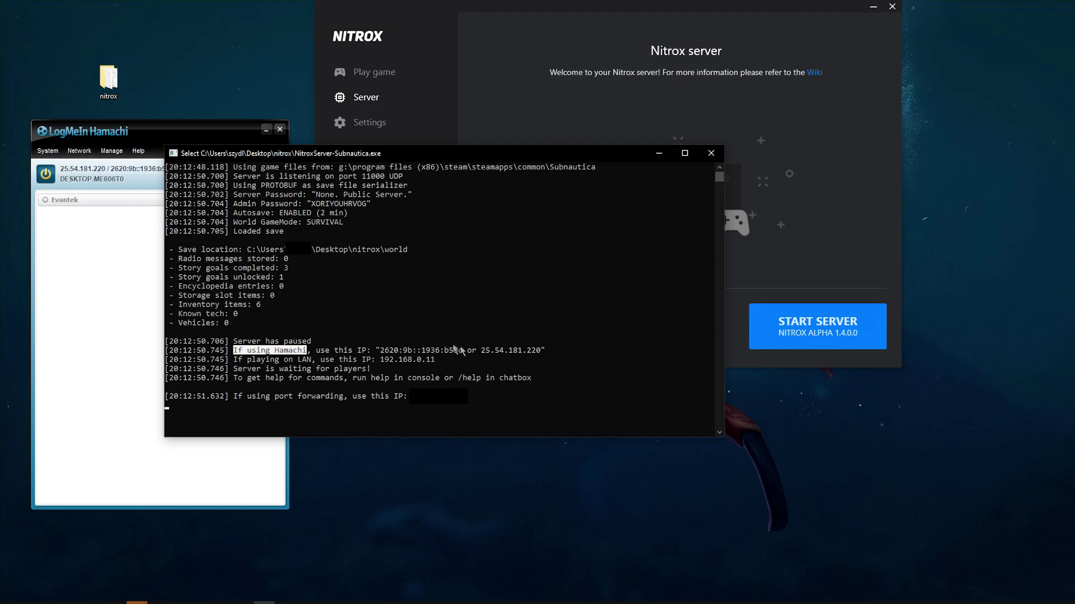
{"action": "left_click_drag", "start_coordinate": [483, 353], "coordinate": [541, 352]}
{"action": "key", "text": "ctrl+c"}
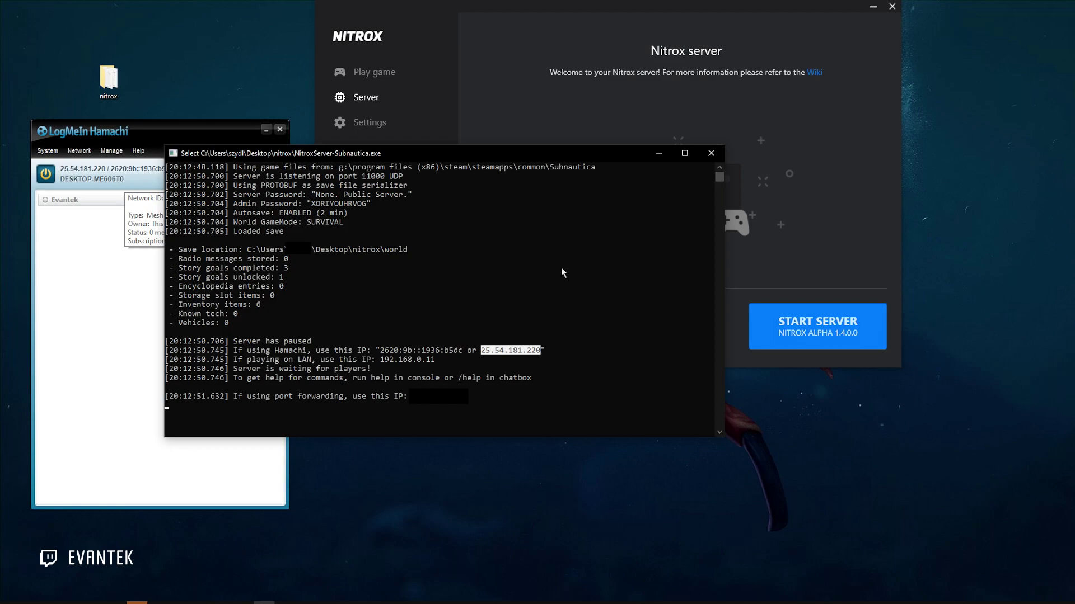
{"action": "right_click", "coordinate": [627, 242]}
{"action": "left_click", "coordinate": [374, 72]}
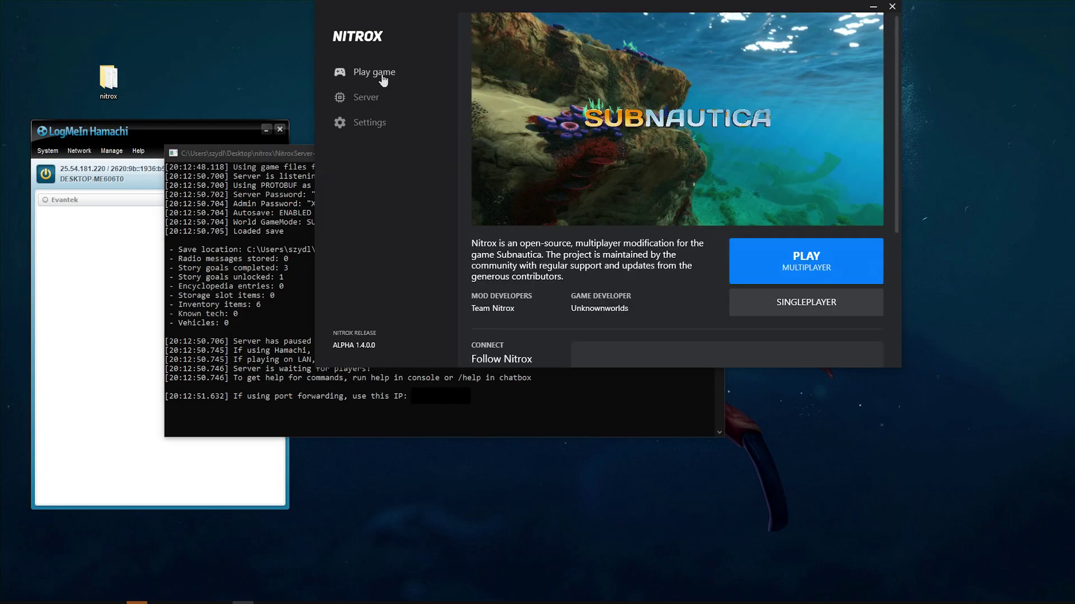
- Launch Subnautica in multiplayer and delete the old saved server entry
{"action": "left_click", "coordinate": [816, 268]}
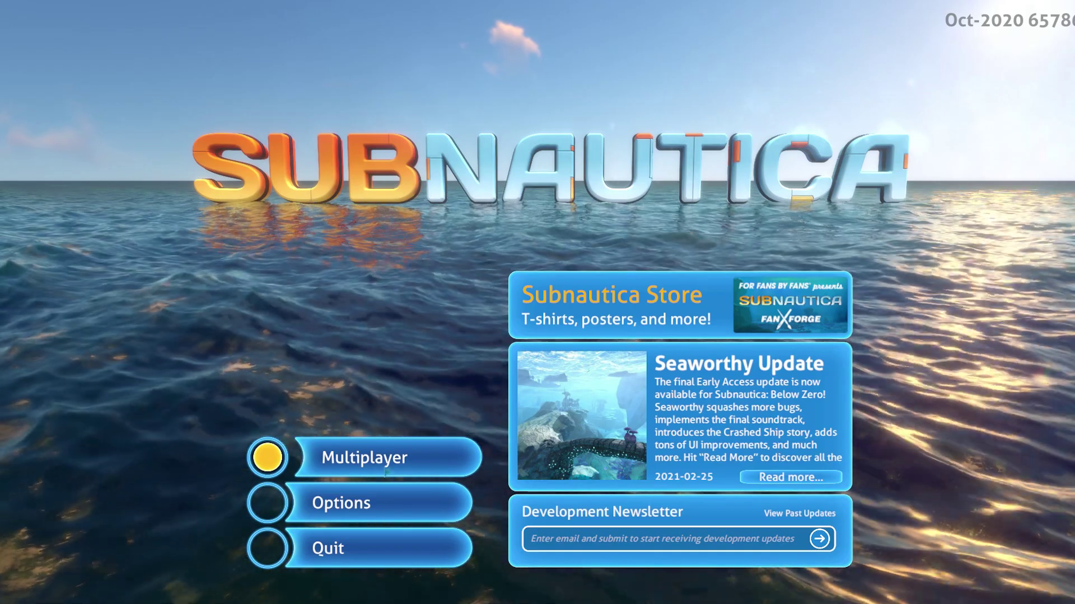
{"action": "left_click", "coordinate": [381, 472]}
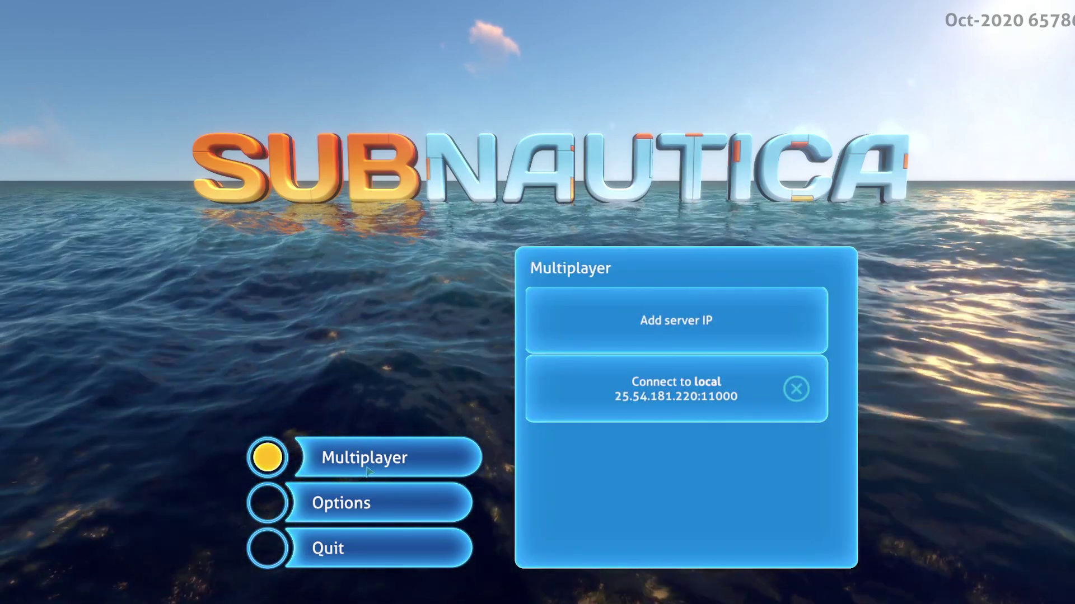
{"action": "left_click", "coordinate": [796, 389]}
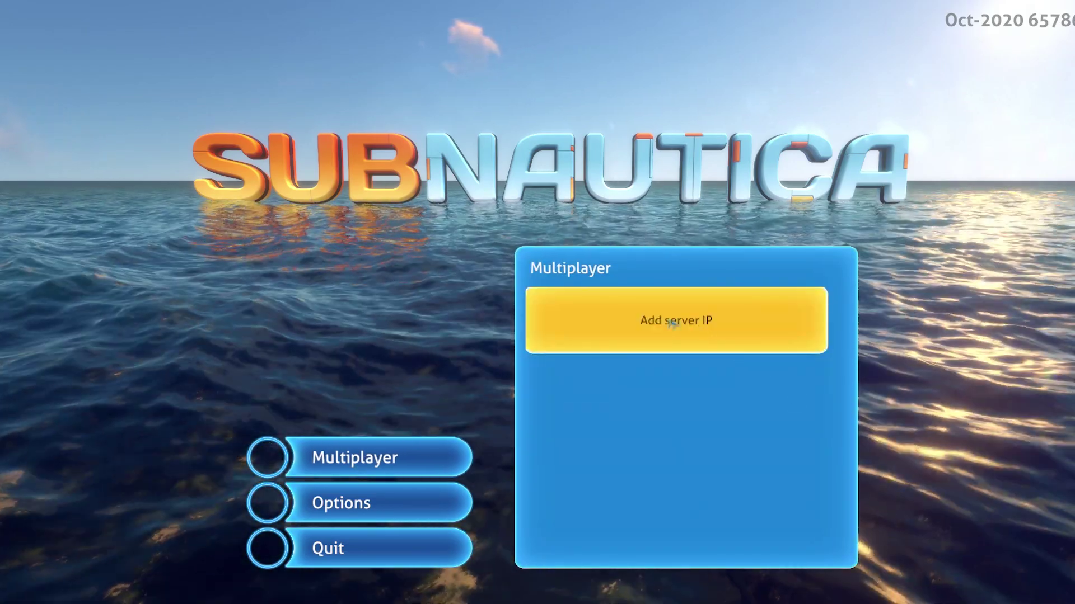
- Add a server named local with host 25.54.181.220 on port 11000
{"action": "left_click", "coordinate": [676, 334]}
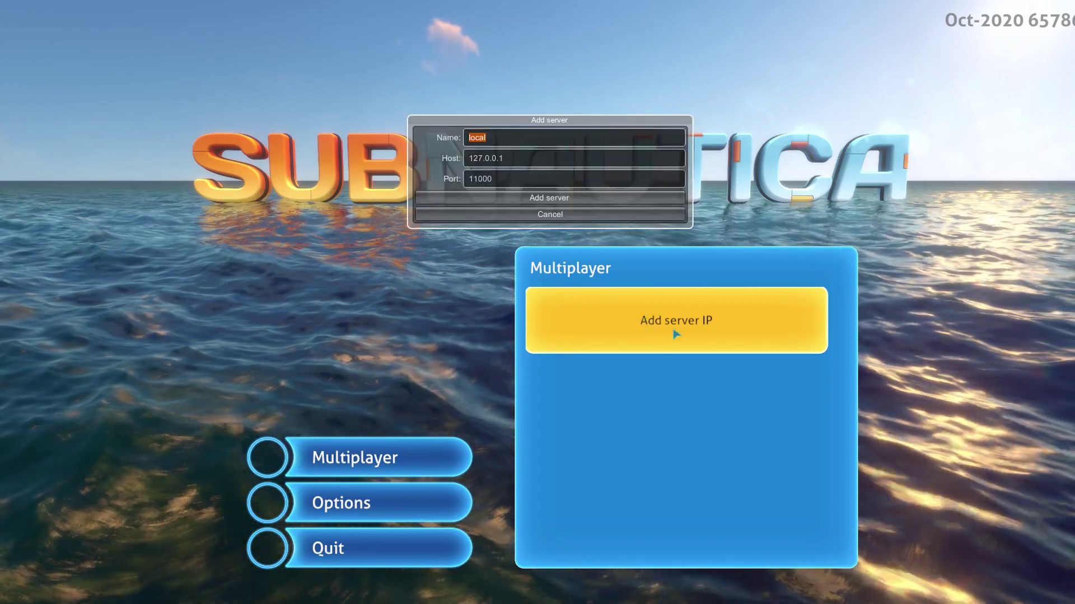
{"action": "left_click", "coordinate": [504, 141]}
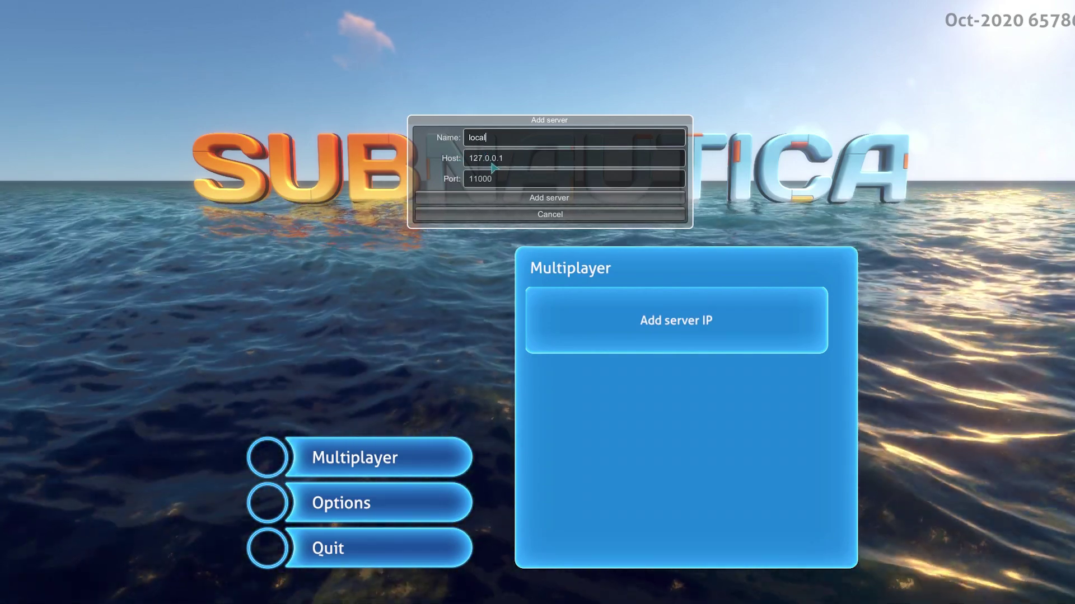
{"action": "left_click", "coordinate": [491, 166]}
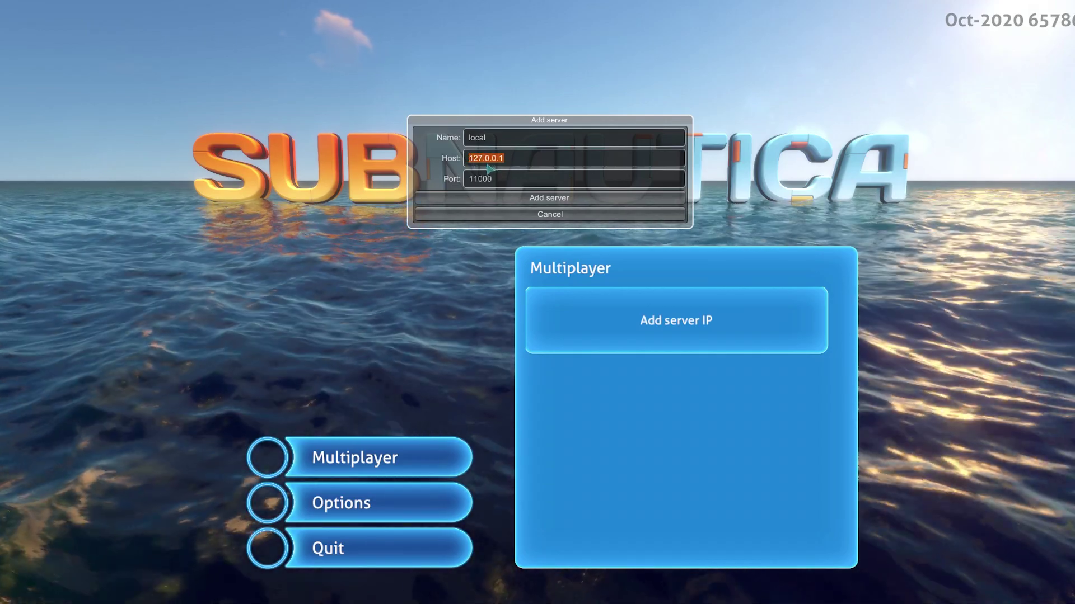
{"action": "key", "text": "ctrl+v"}
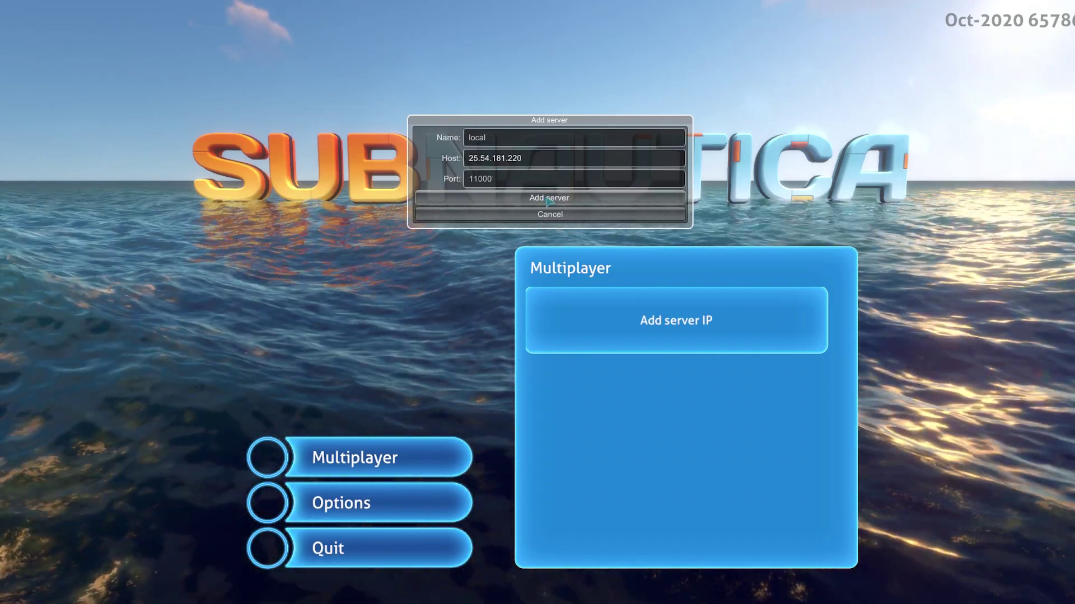
{"action": "left_click", "coordinate": [549, 199]}
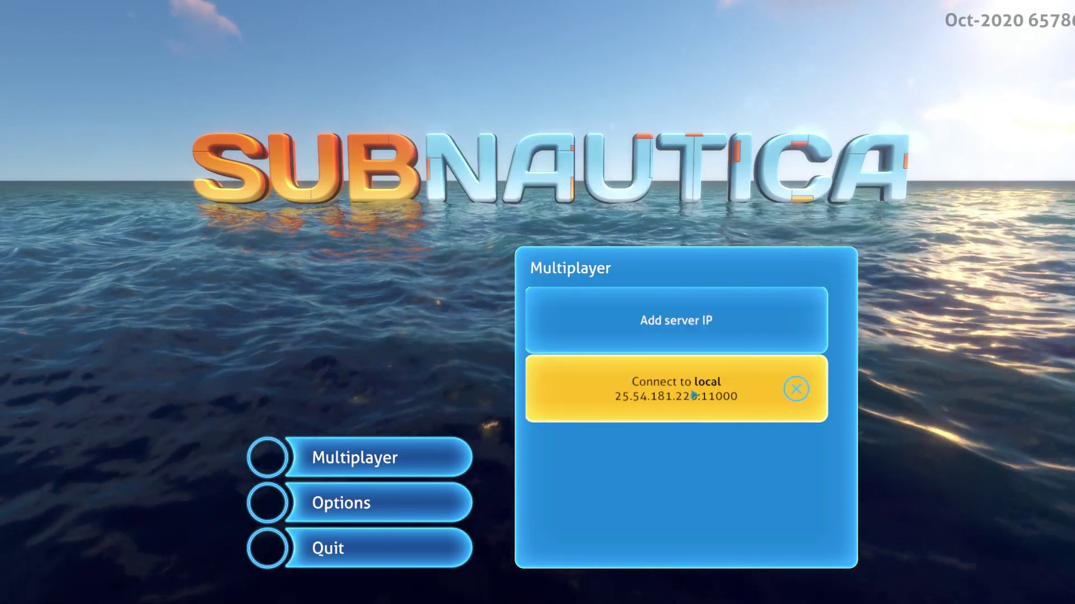
- Join the local server at 25.54.181.220 and climb into the lifepod once loaded
{"action": "left_click", "coordinate": [663, 396]}
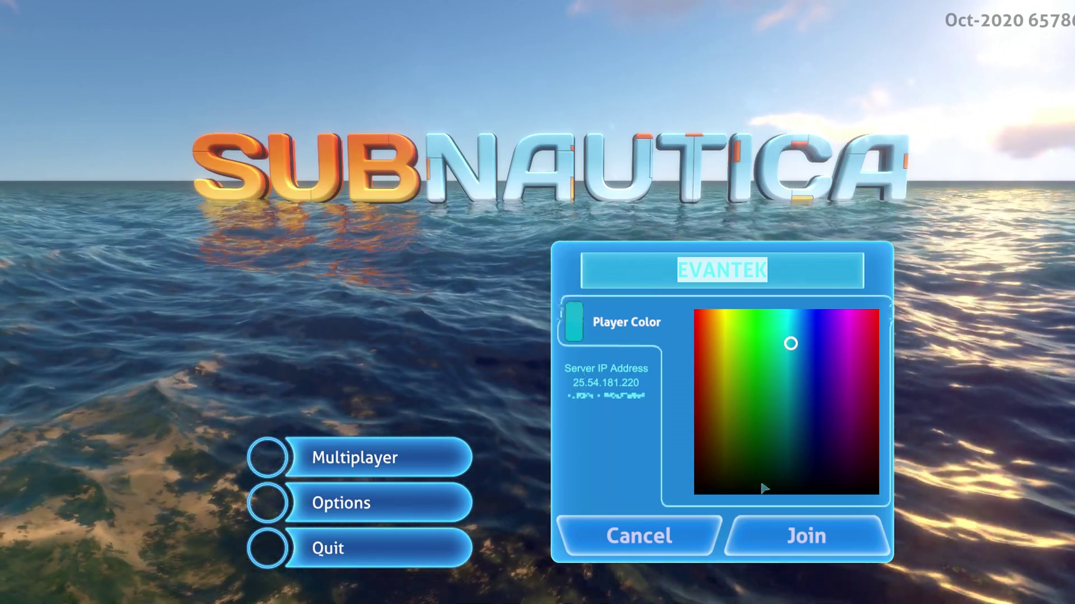
{"action": "left_click", "coordinate": [799, 548]}
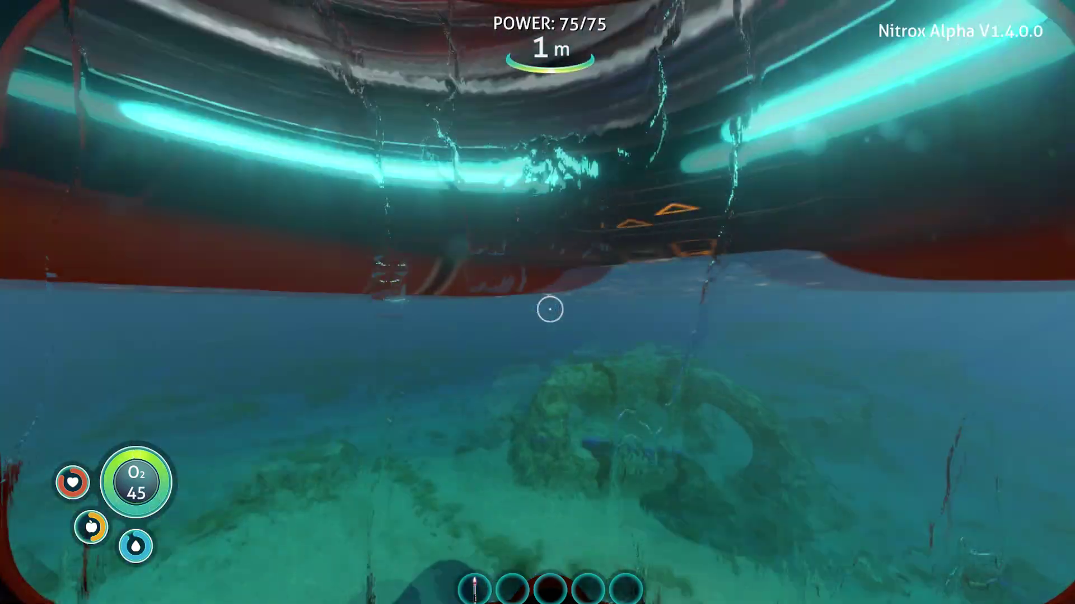
{"action": "left_click", "coordinate": [549, 309]}
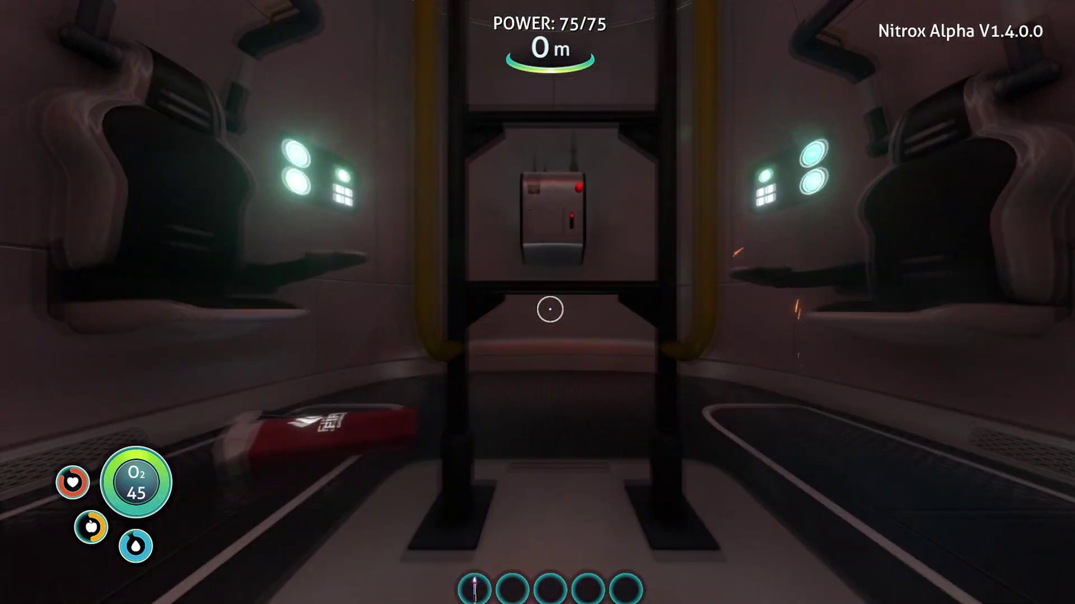